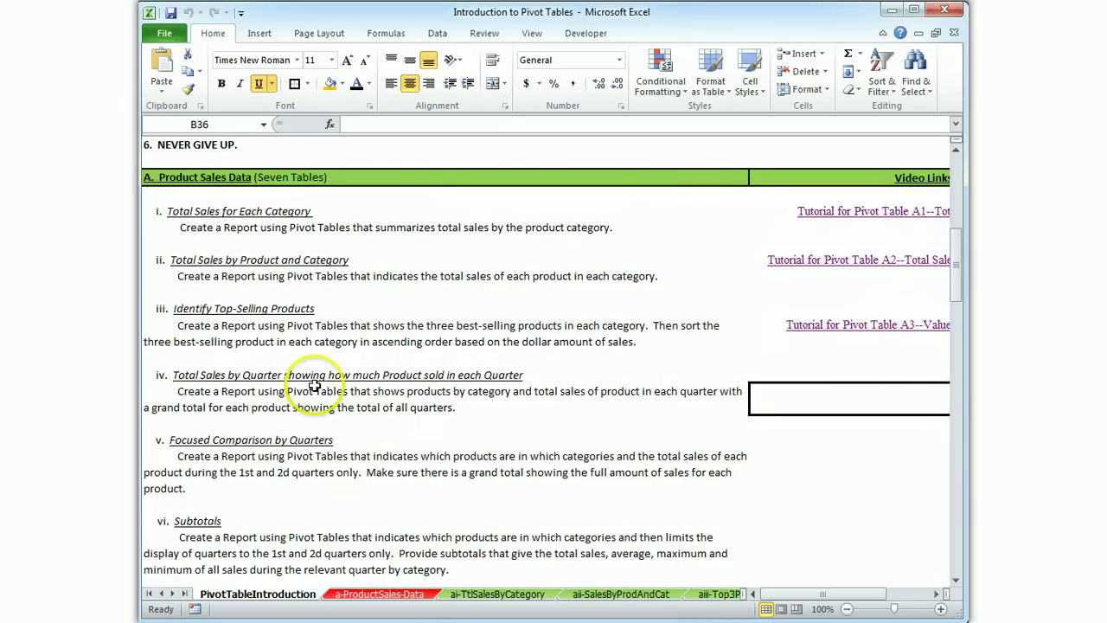
Create a pivot table on a new worksheet from the a-ProductSales-Data sheet.
click(366, 595)
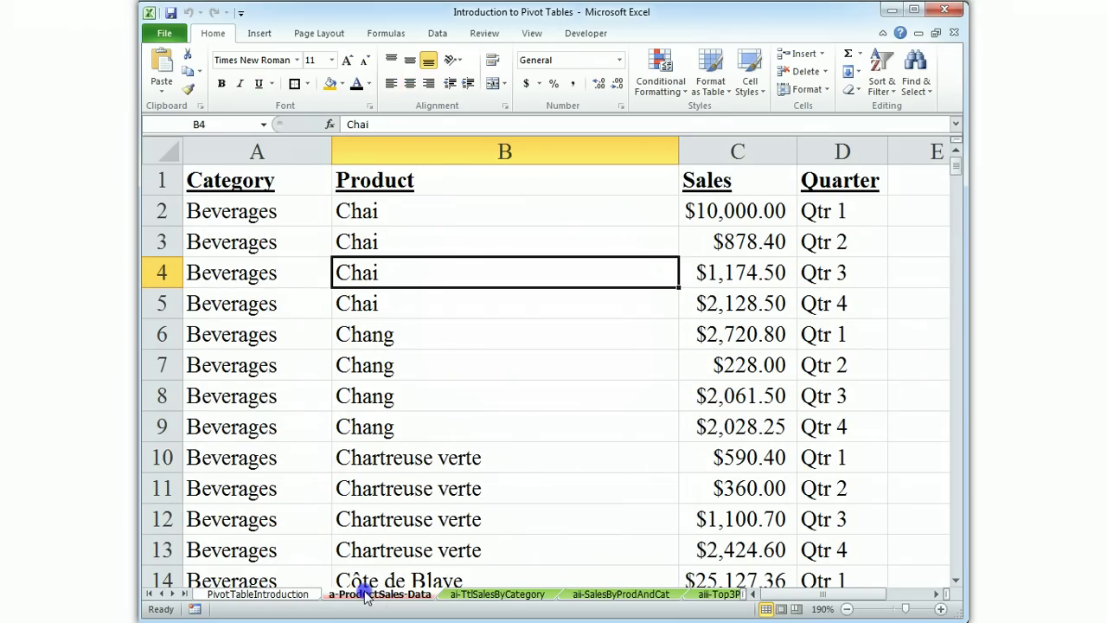
click(258, 33)
click(167, 63)
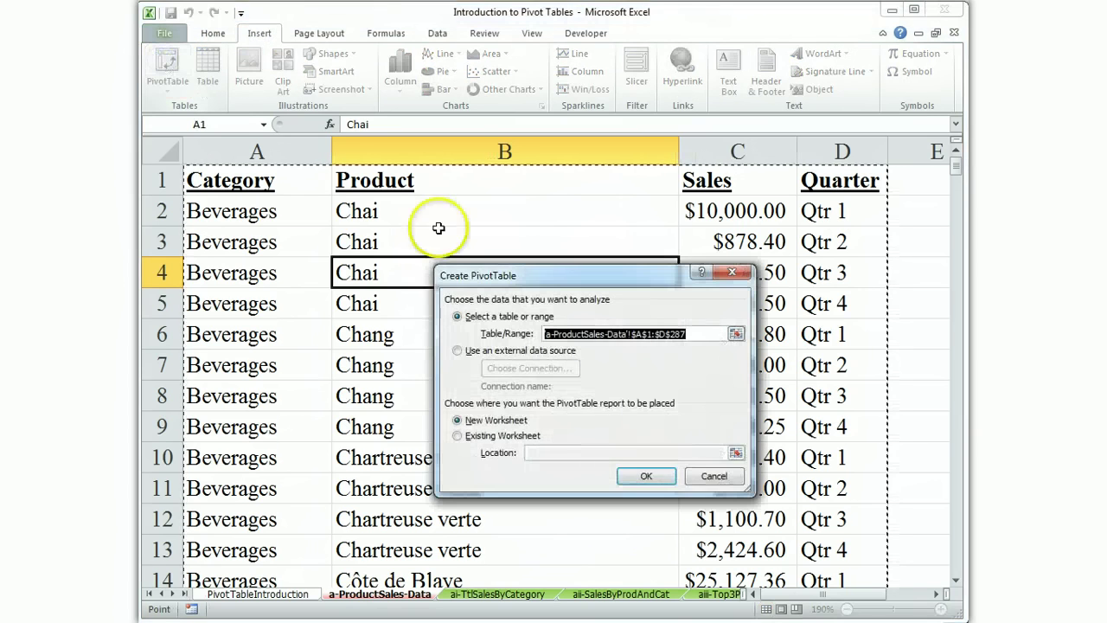
click(650, 475)
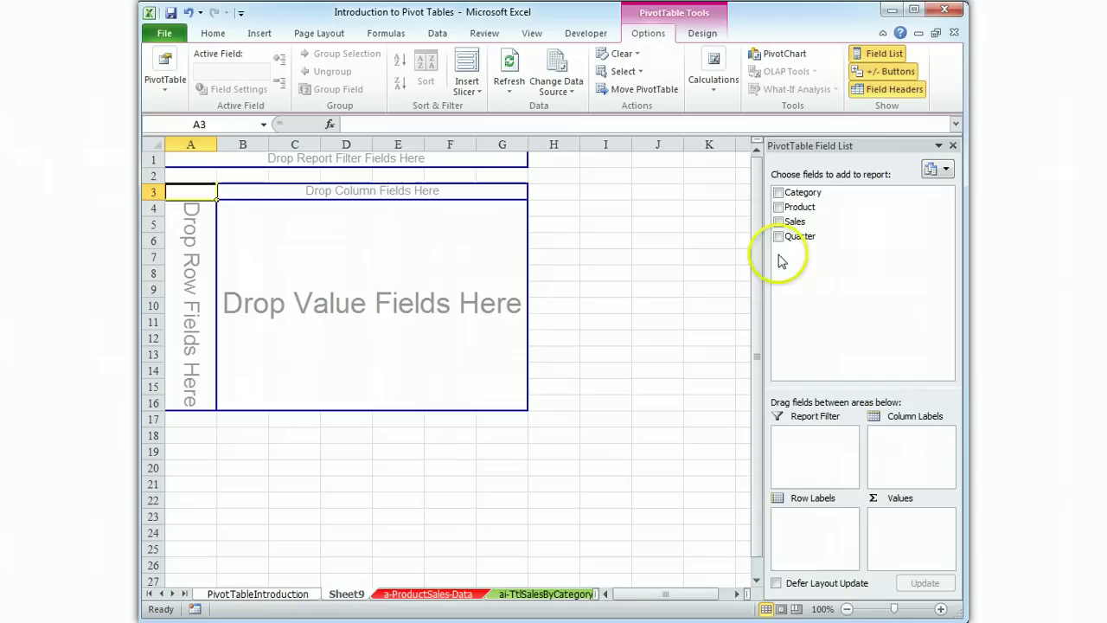
Add Category, Product, Sales and Quarter fields to the pivot table.
click(778, 192)
click(778, 206)
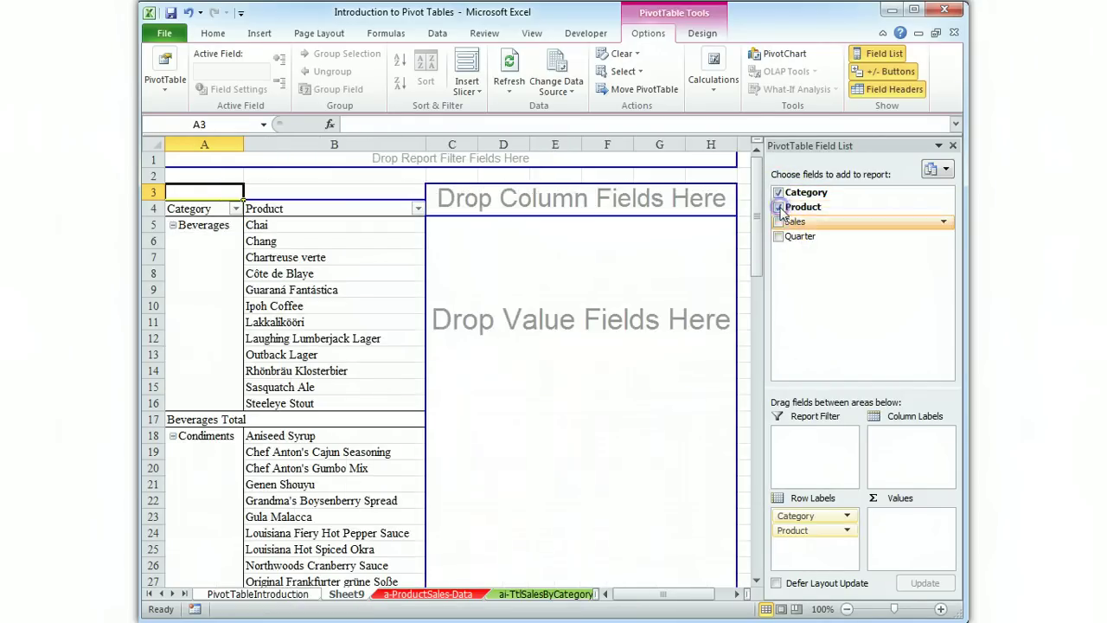
click(779, 222)
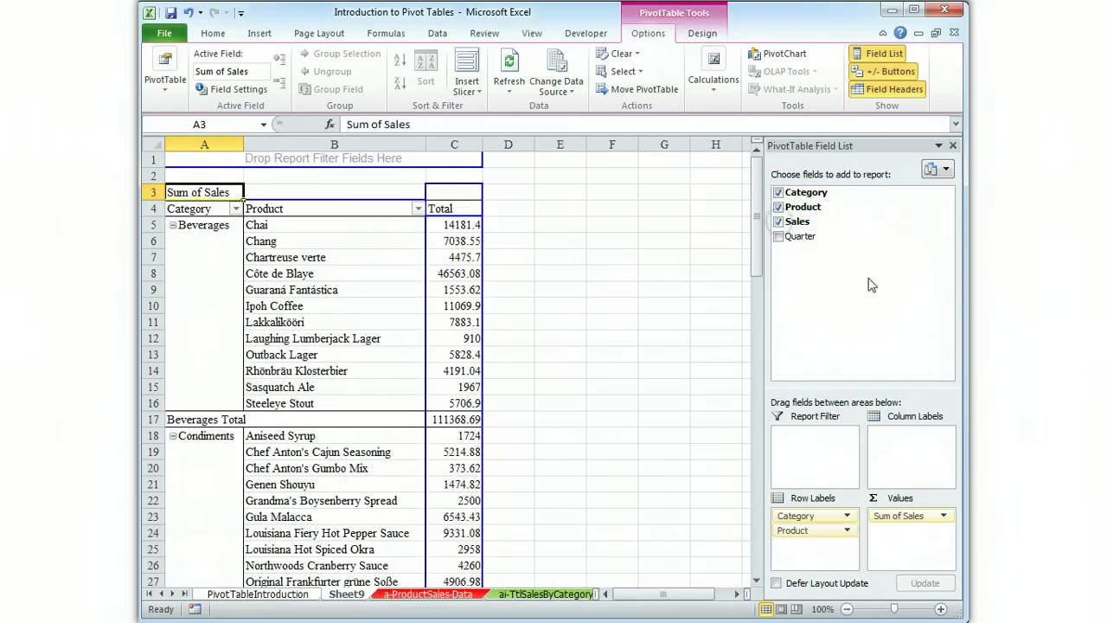
click(778, 237)
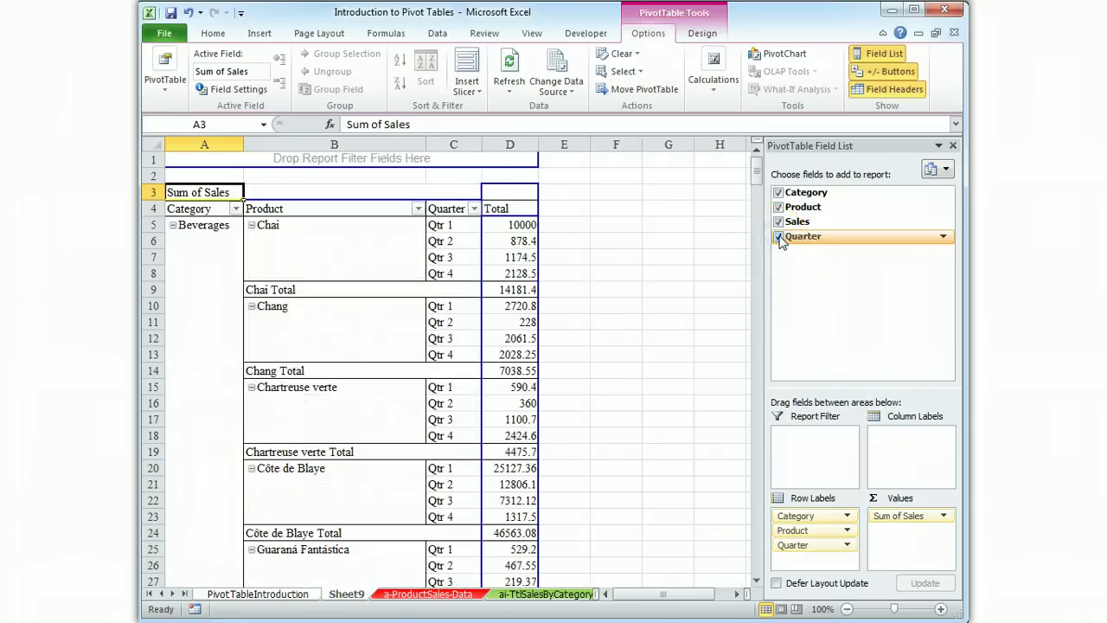
click(636, 344)
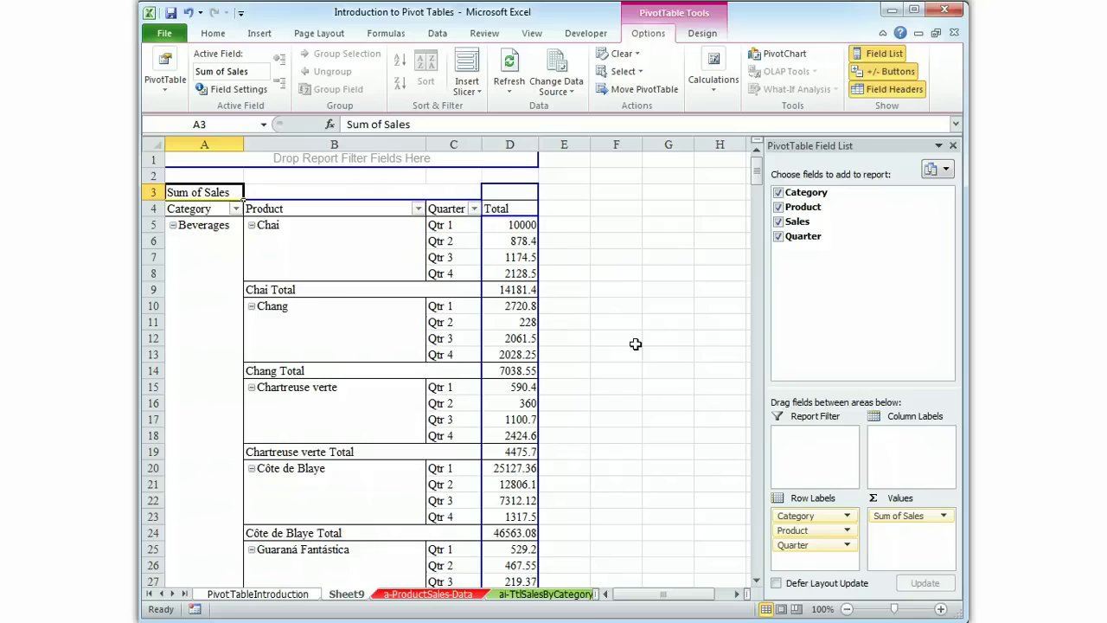
scroll(635, 344, down, 9)
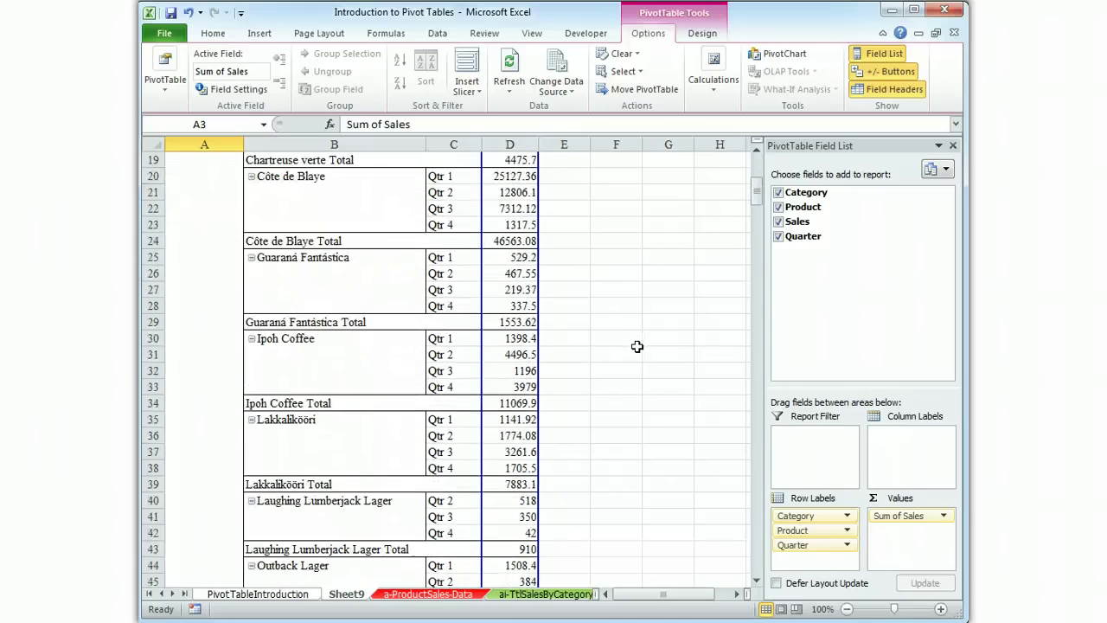
Move Quarter from Row Labels to Column Labels so Qtr 1–Qtr 4 and Grand Total run across.
drag(755, 210, 754, 147)
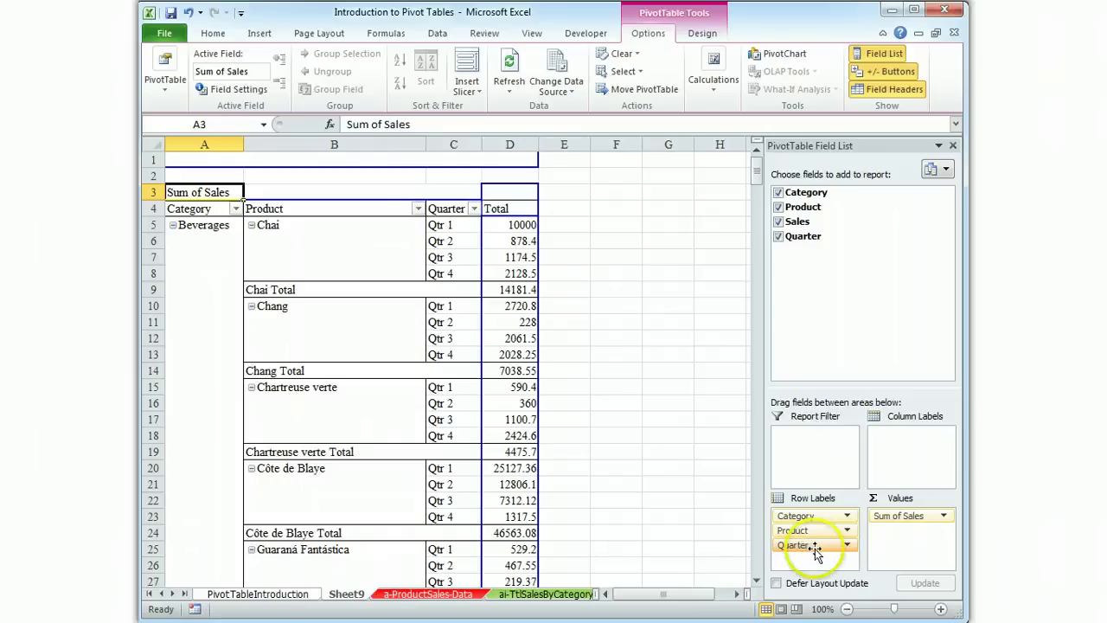
drag(814, 547, 901, 446)
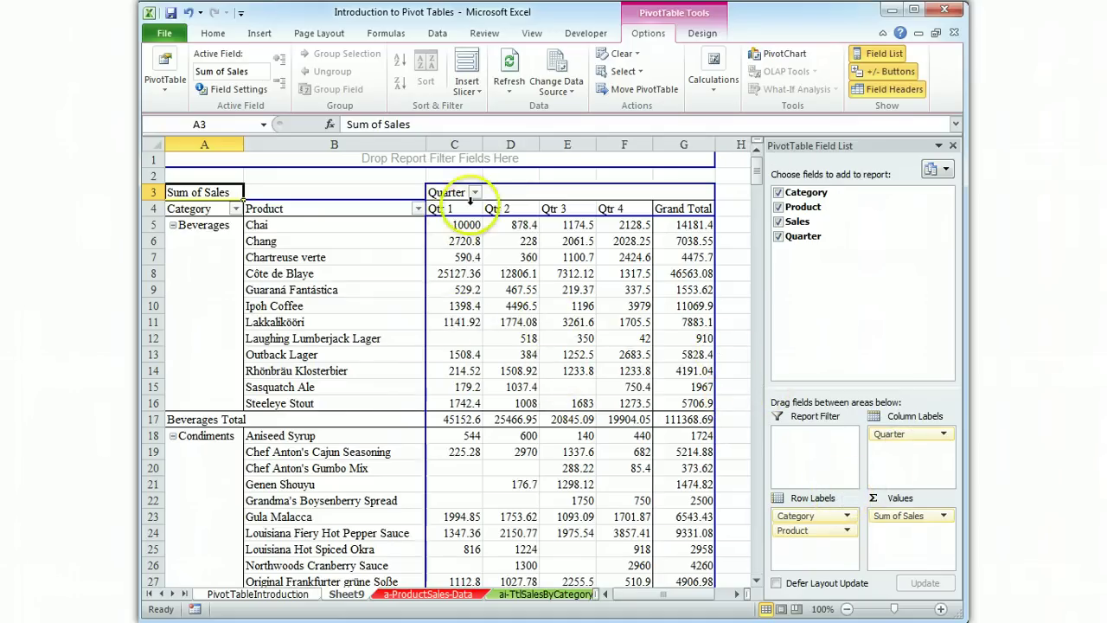
scroll(441, 251, down, 6)
scroll(440, 259, up, 6)
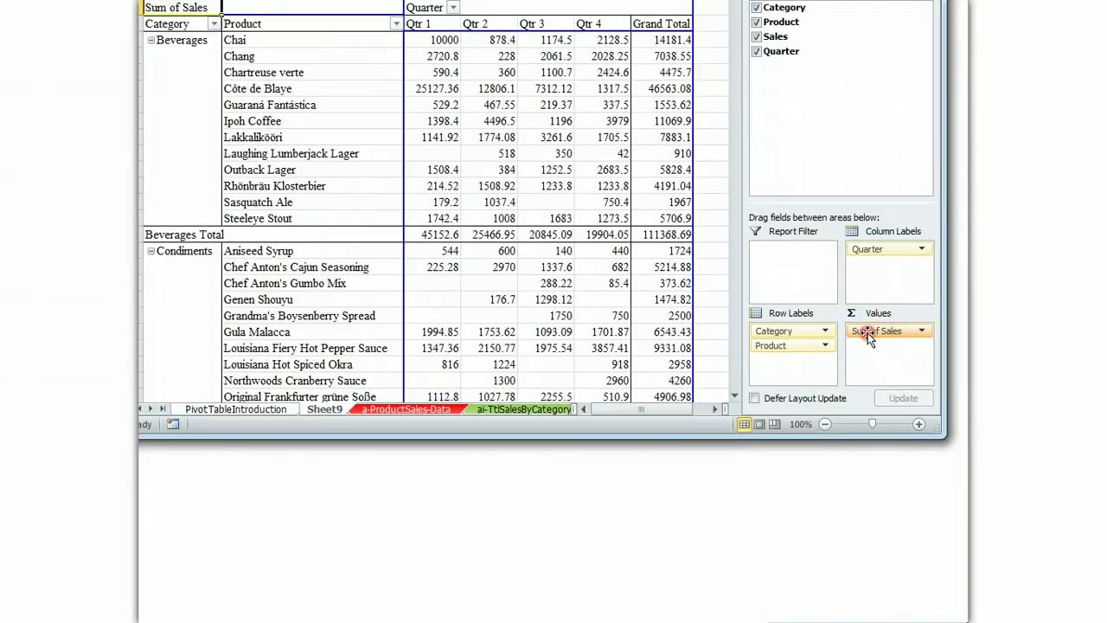
Format Sum of Sales as Number with a 1000 separator, e.g. 111,368.69.
click(868, 333)
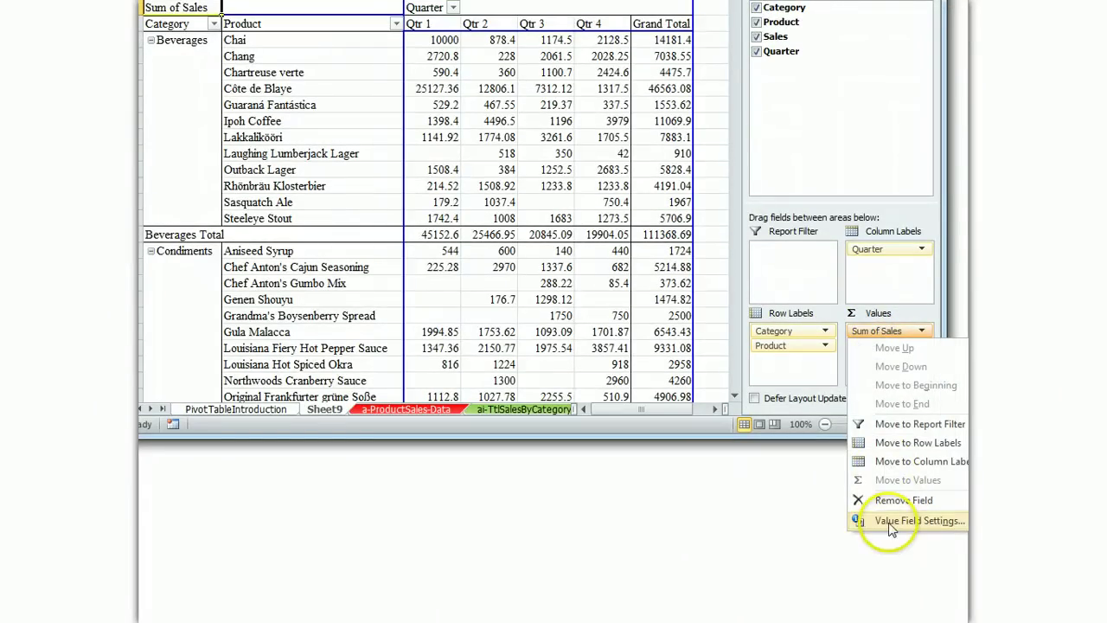
click(890, 523)
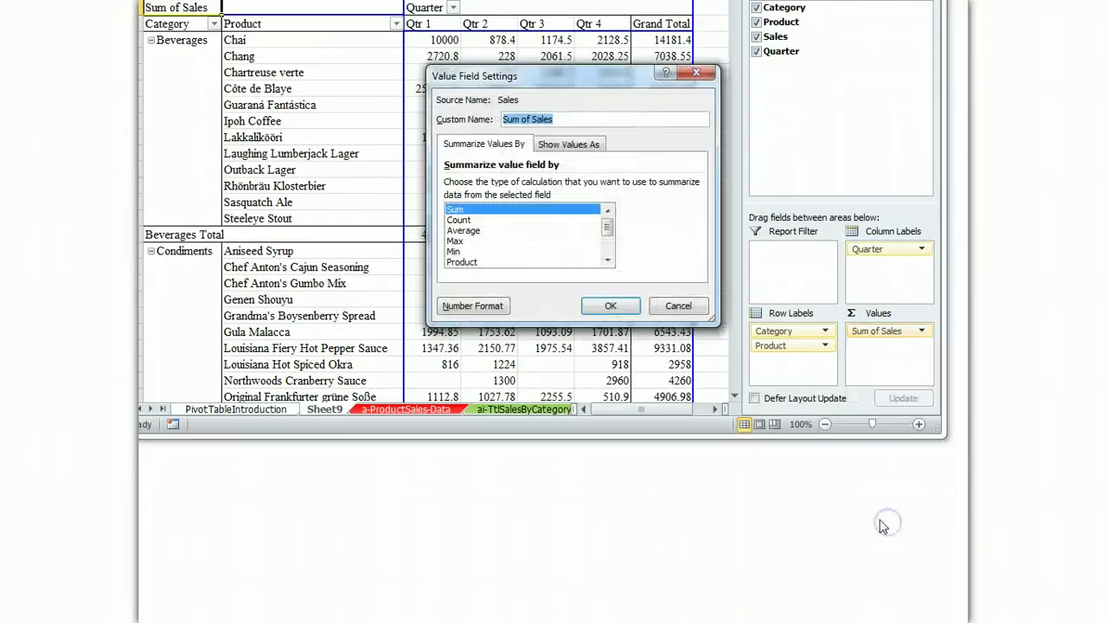
click(492, 313)
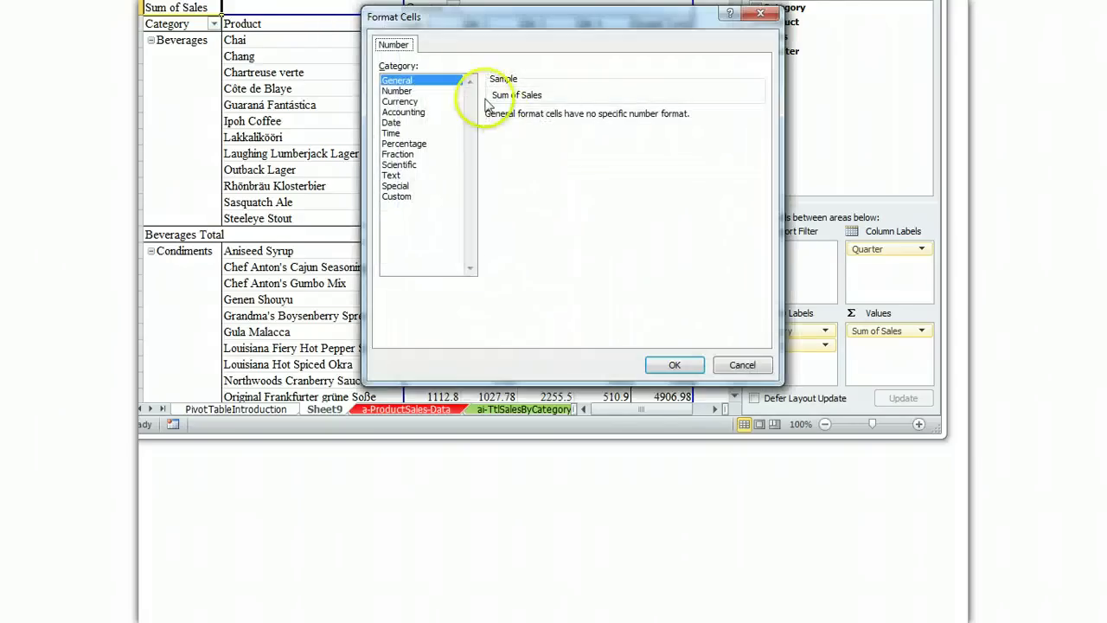
click(441, 92)
click(491, 136)
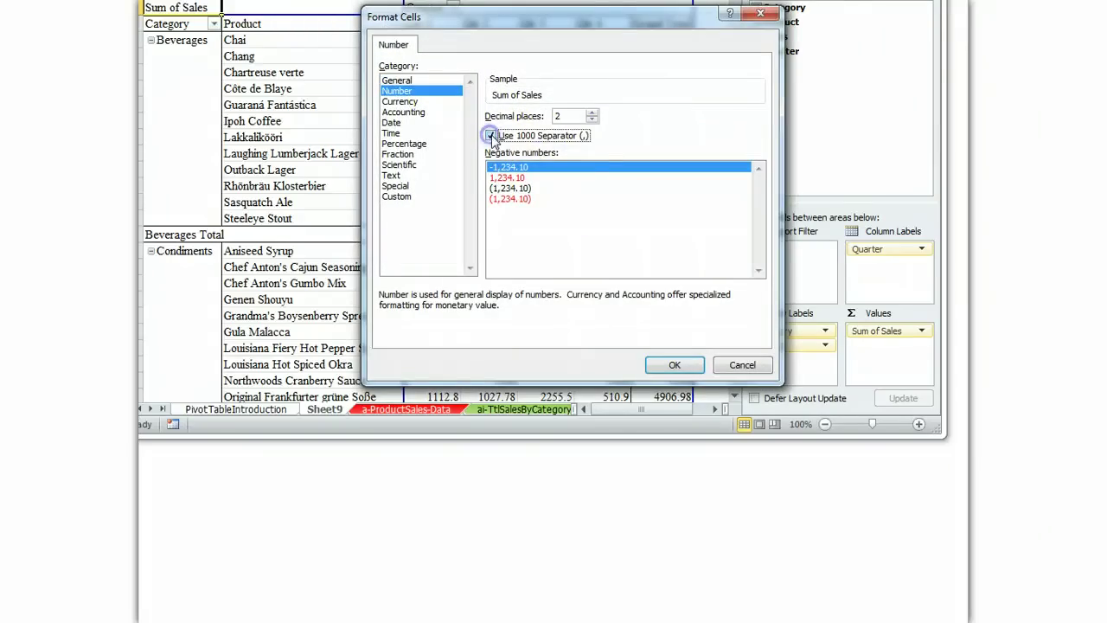
click(671, 365)
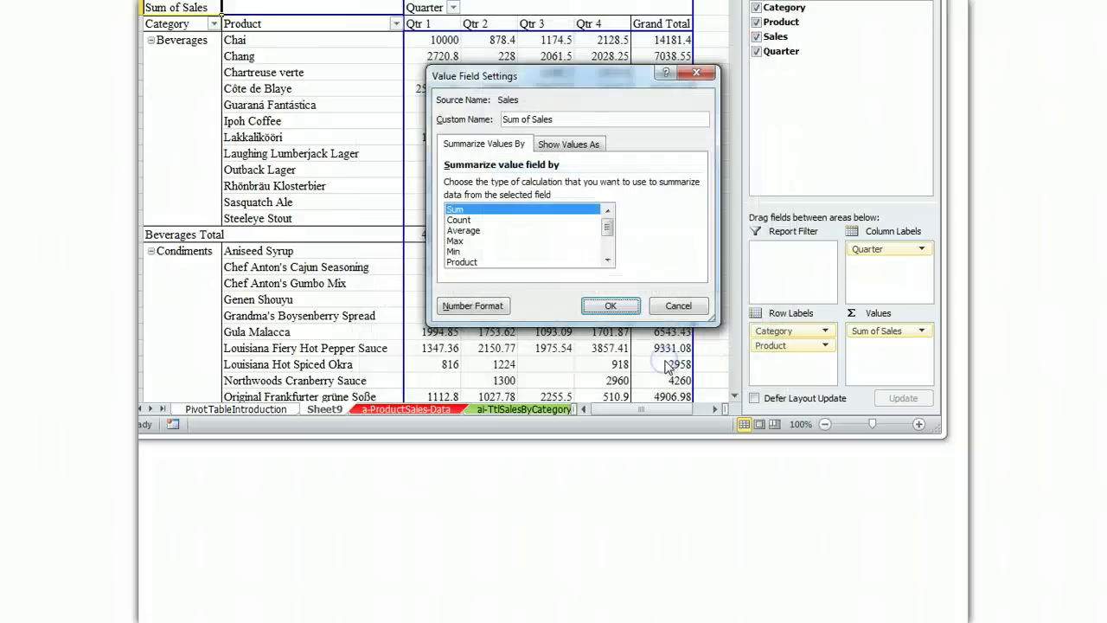
click(608, 305)
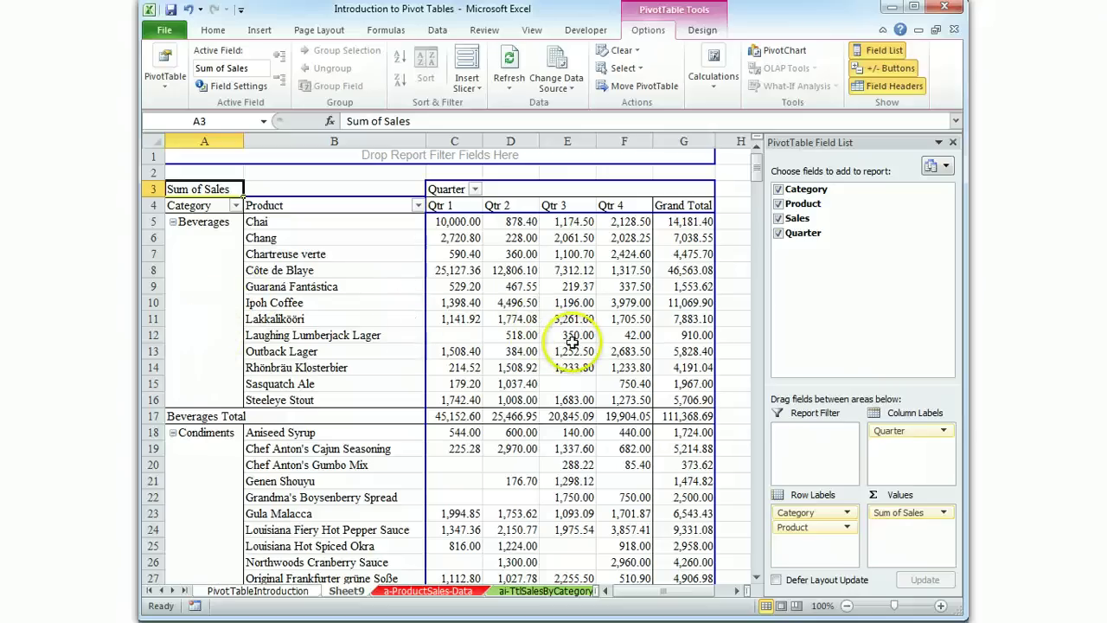
Try Pivot Style Medium 15, then switch the pivot table to Pivot Style Light 15.
mouse_move(572, 342)
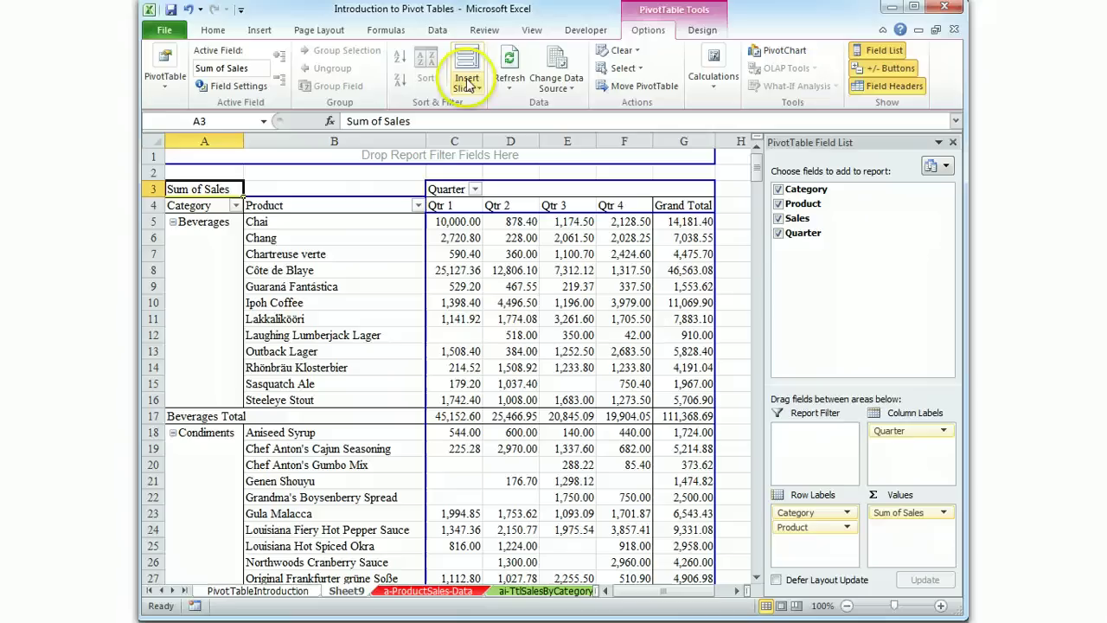
click(212, 30)
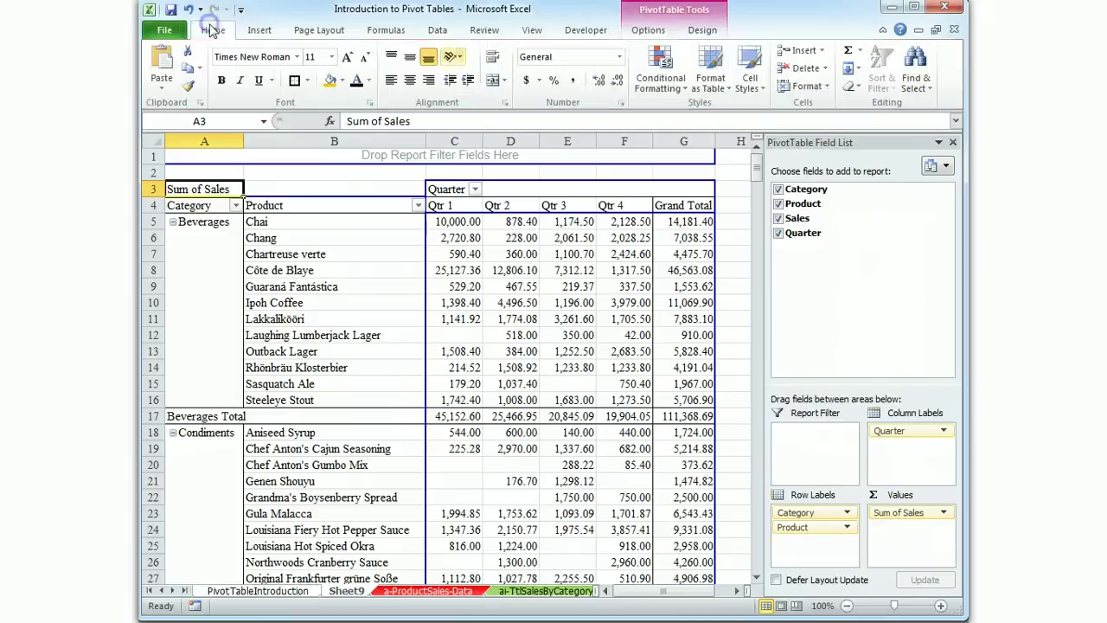
click(710, 69)
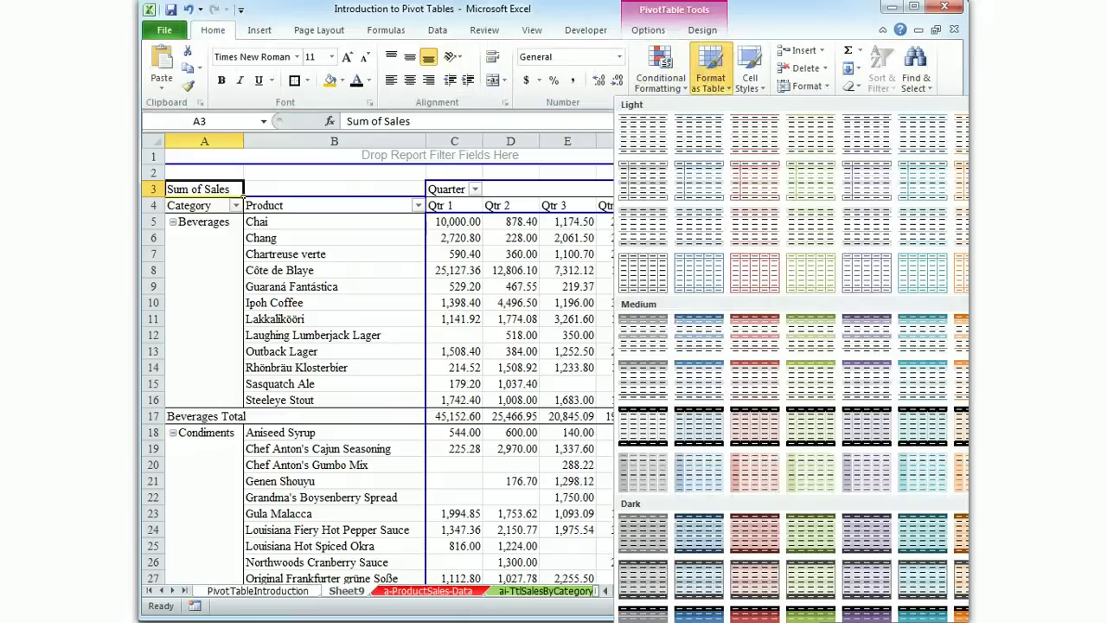
click(640, 424)
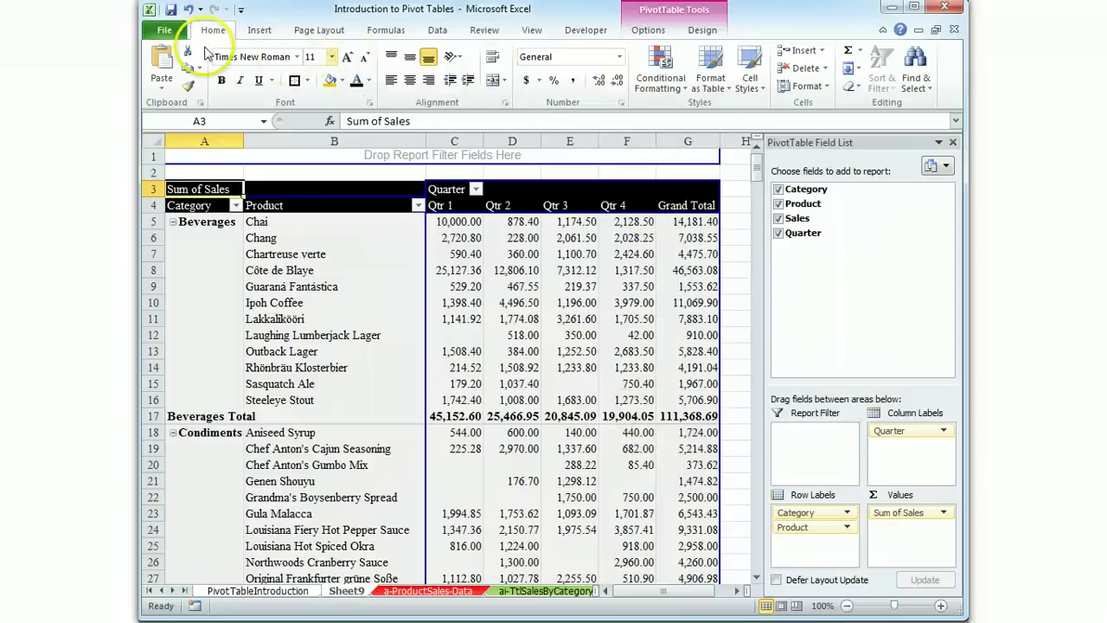
click(714, 73)
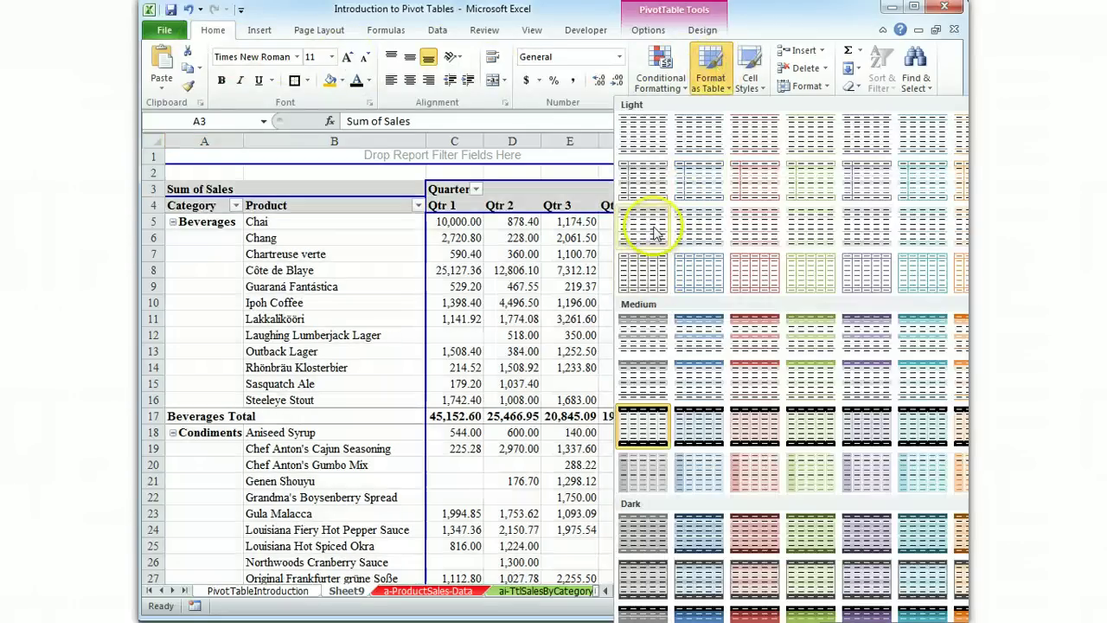
click(654, 234)
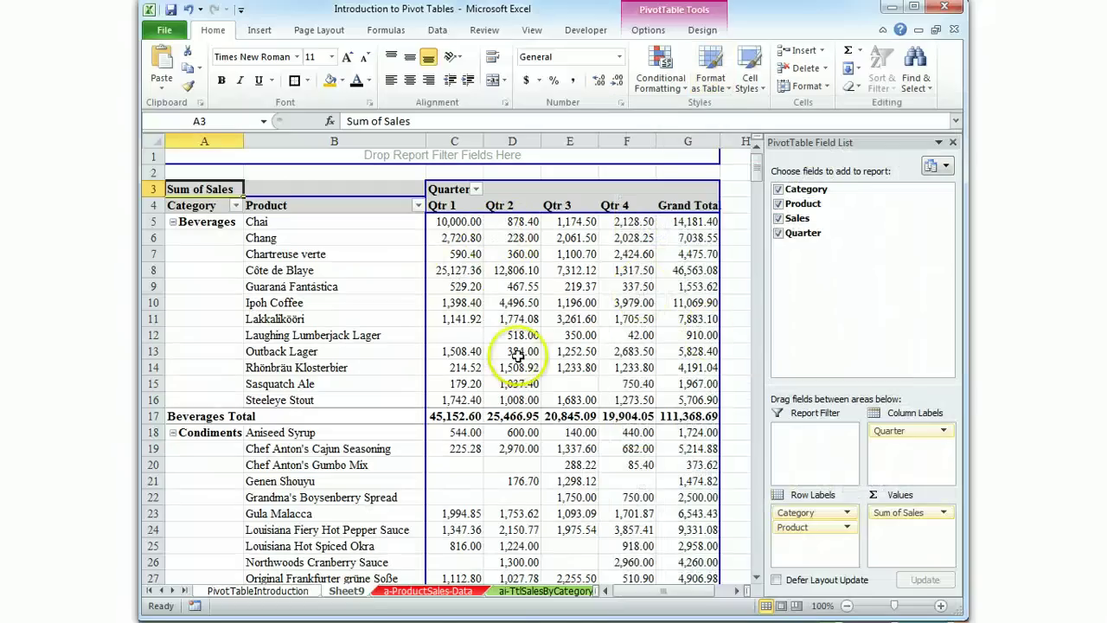
Drag column A's border wider so names like Dairy Products and Grains/Cereals fit.
scroll(294, 436, down, 13)
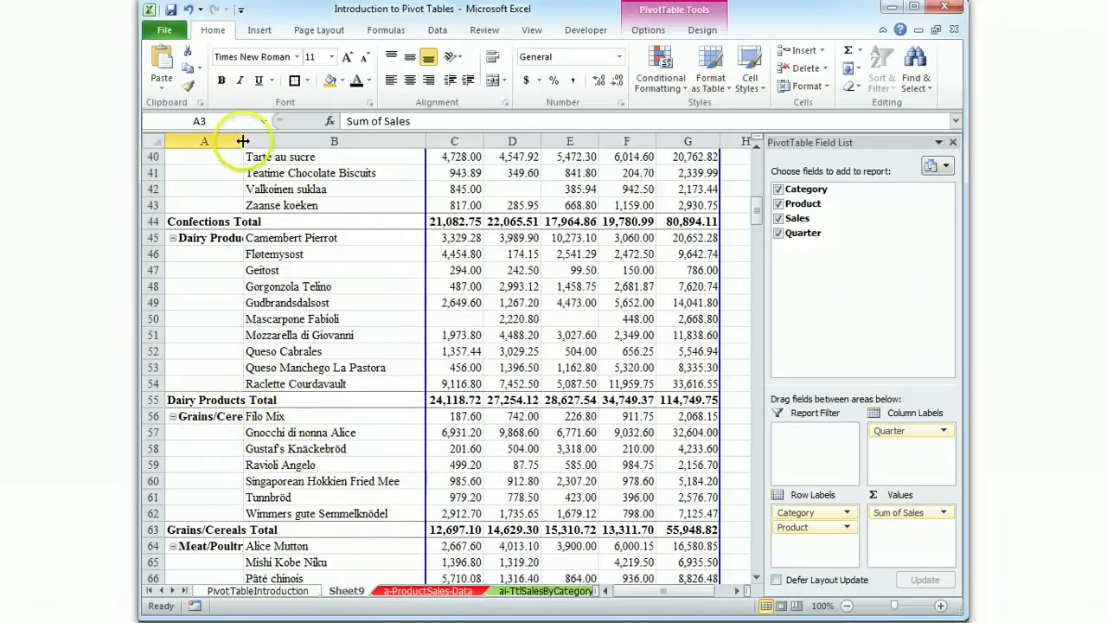
drag(244, 142, 267, 143)
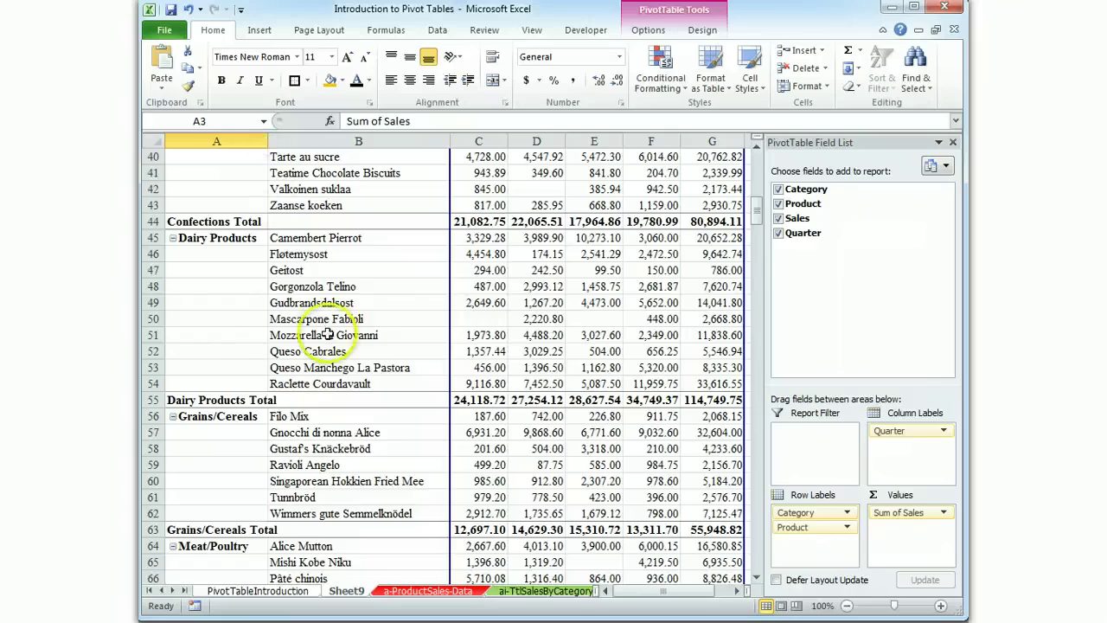
scroll(322, 346, down, 13)
scroll(324, 346, up, 12)
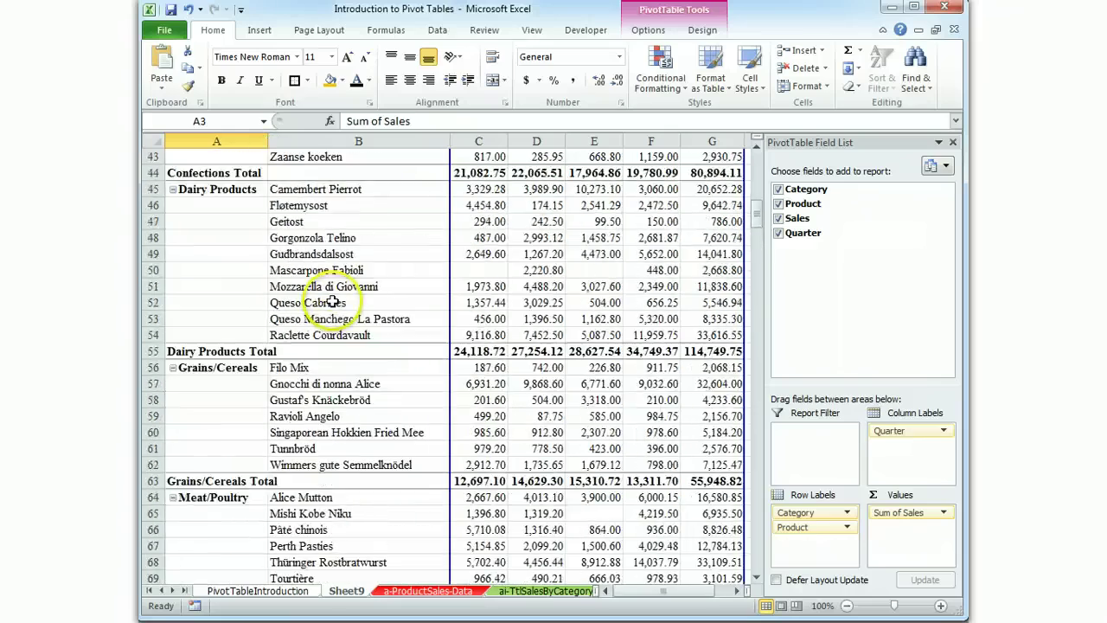
scroll(333, 302, up, 14)
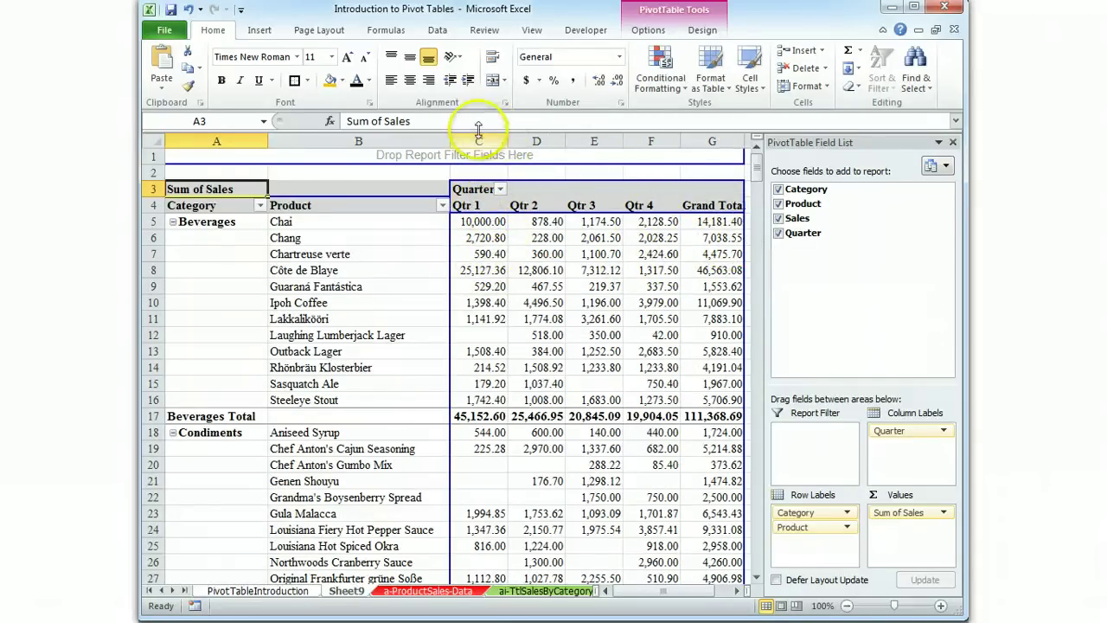
Set columns C through G, Qtr 1 to Grand Total, to a column width of 13.
drag(480, 141, 689, 154)
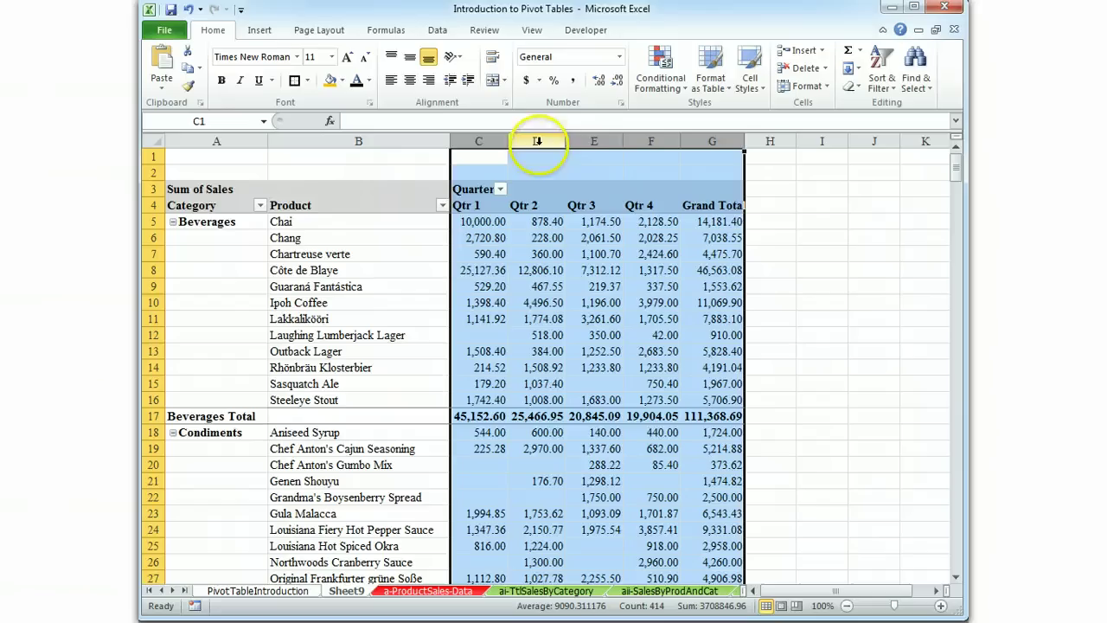
click(481, 141)
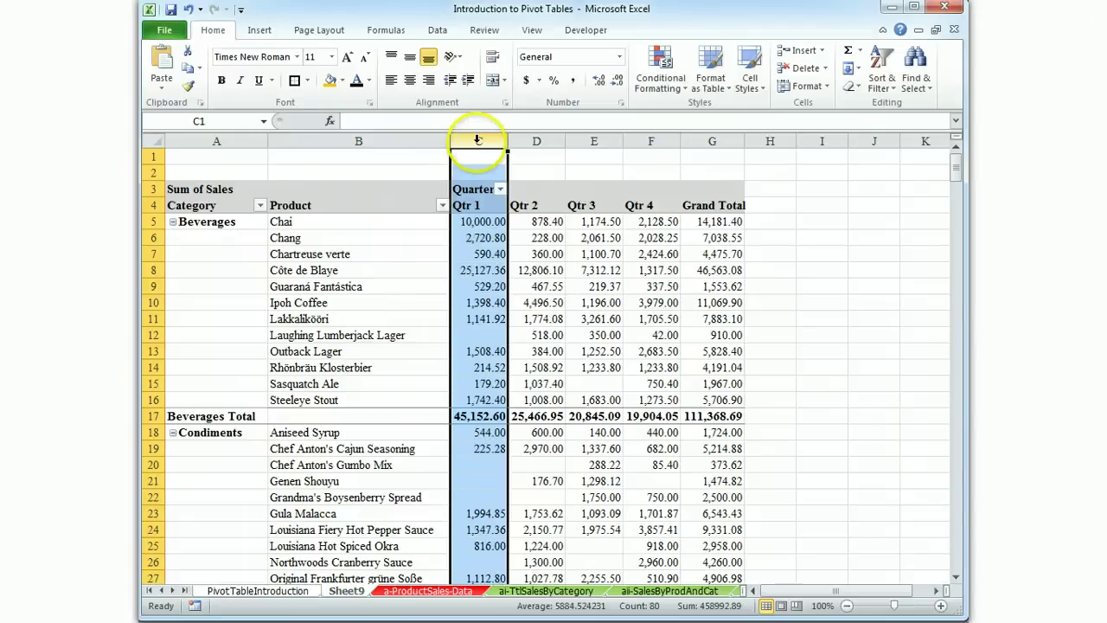
drag(518, 144, 705, 143)
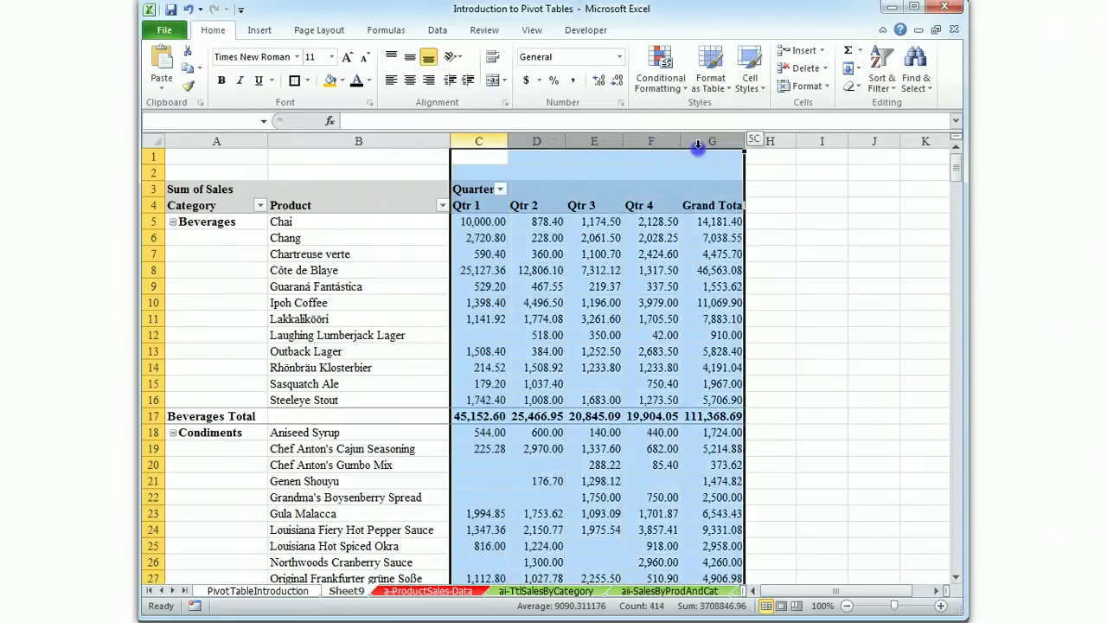
right_click(645, 142)
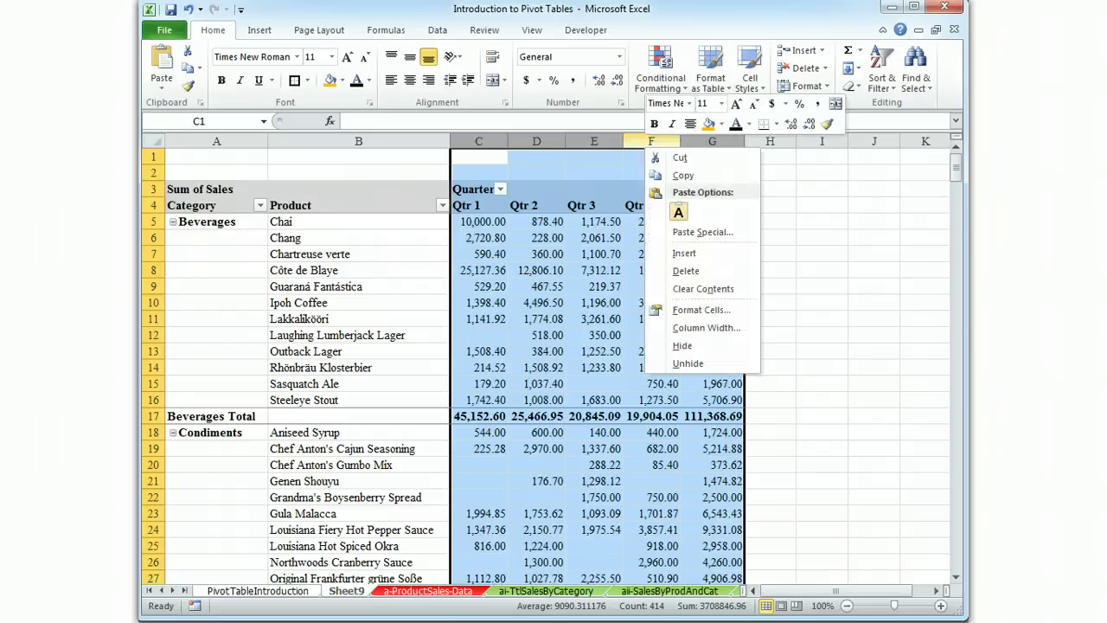
click(707, 329)
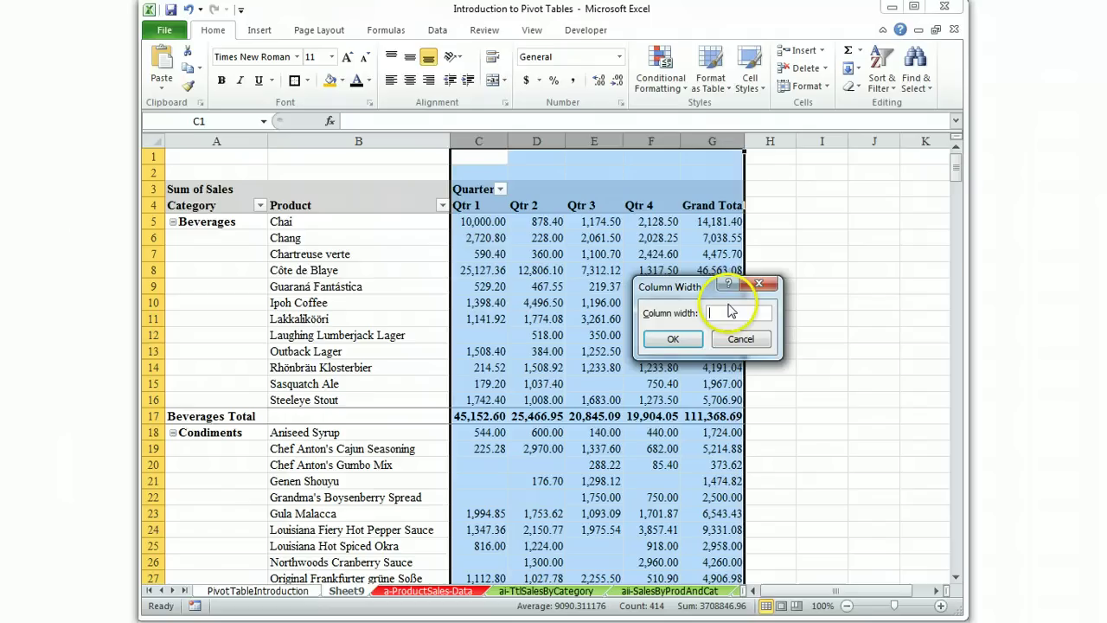
text(13)
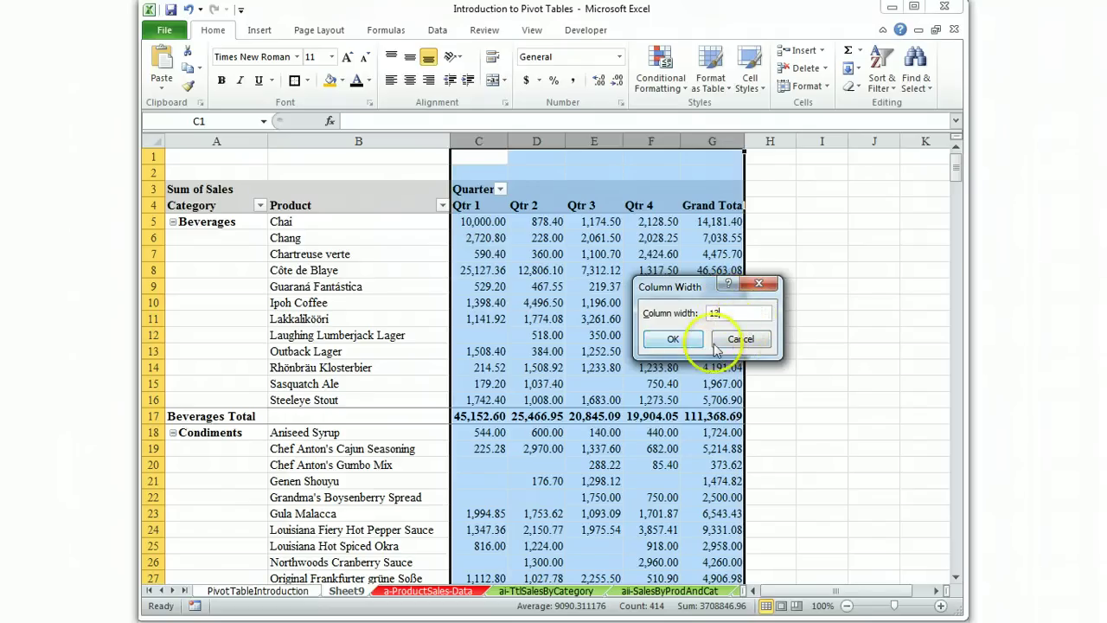
click(675, 339)
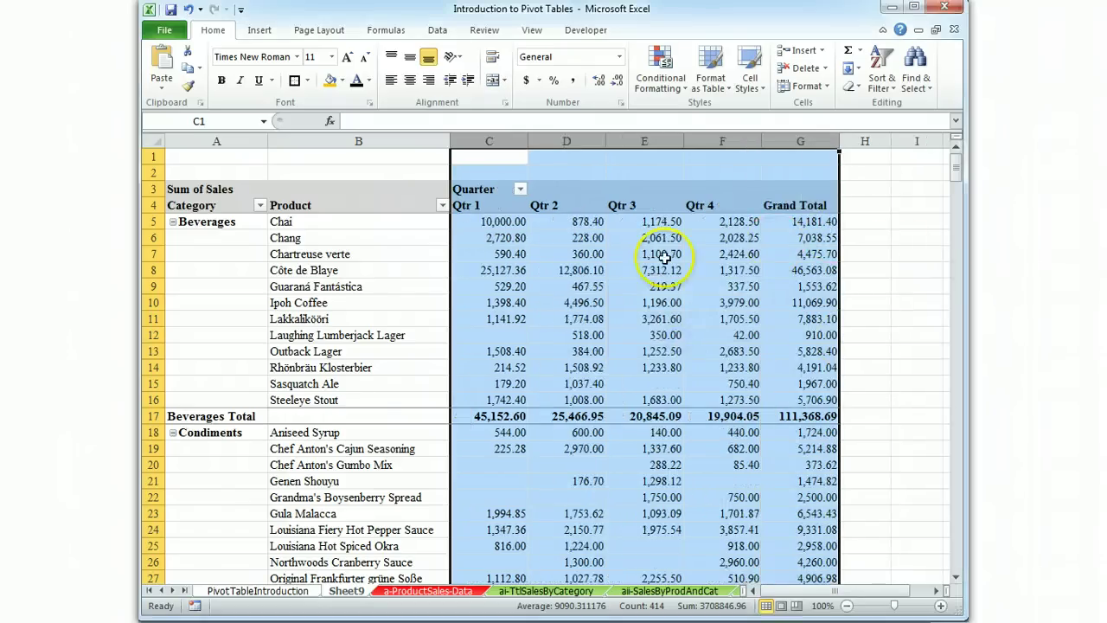
click(876, 188)
Center the Qtr 1 to Qtr 4 heading cells.
drag(471, 208, 786, 205)
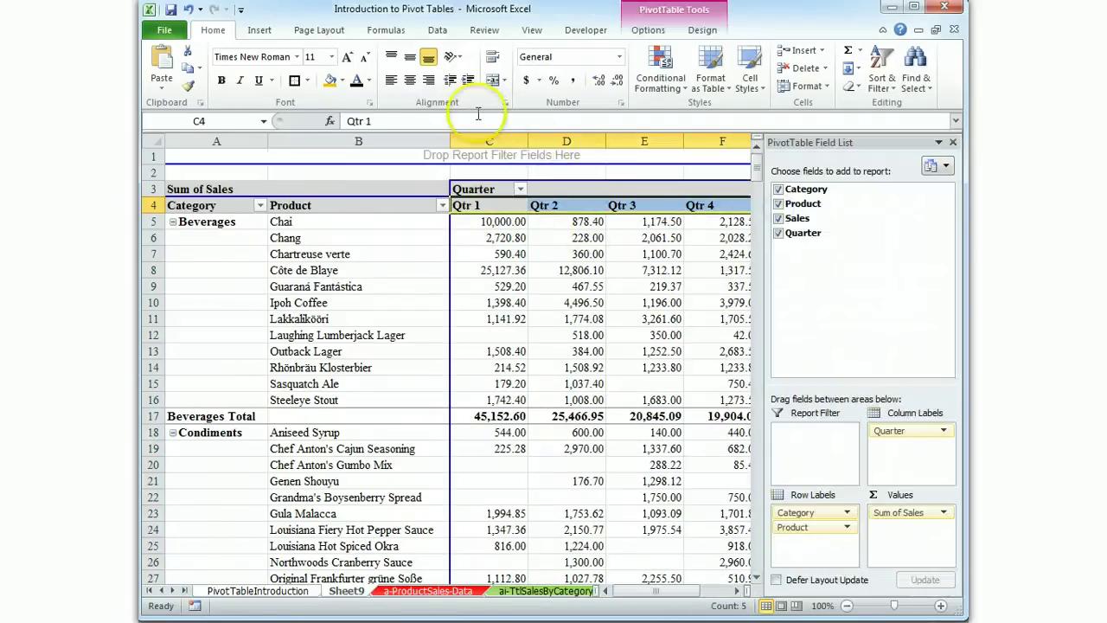
click(409, 80)
click(563, 172)
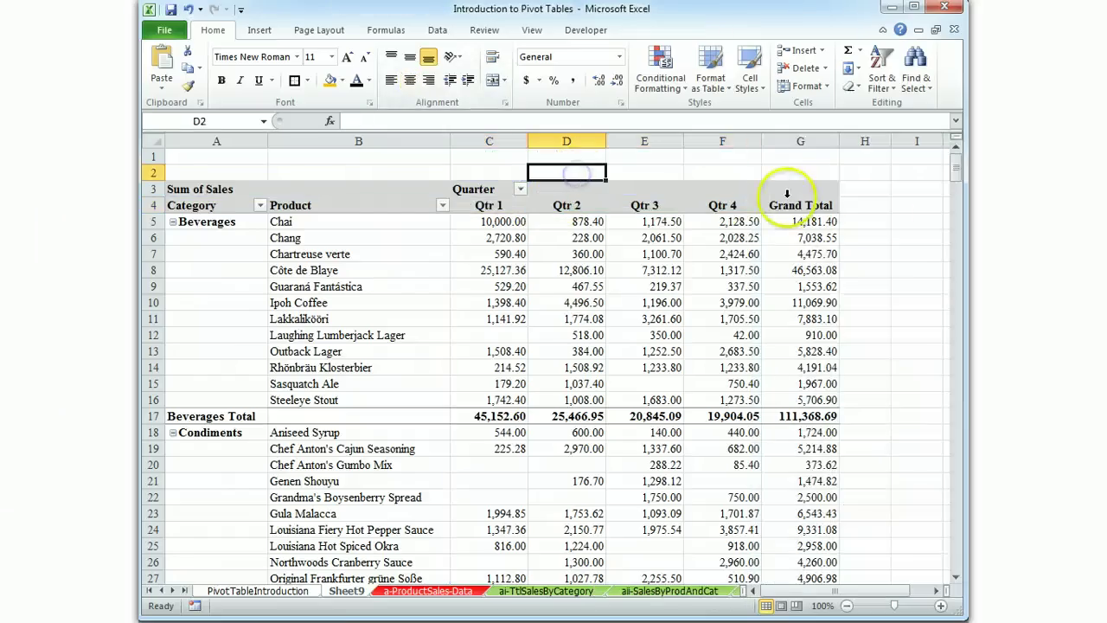
Scroll down to check the Grand Total row of 618,141.16.
scroll(901, 308, down, 3)
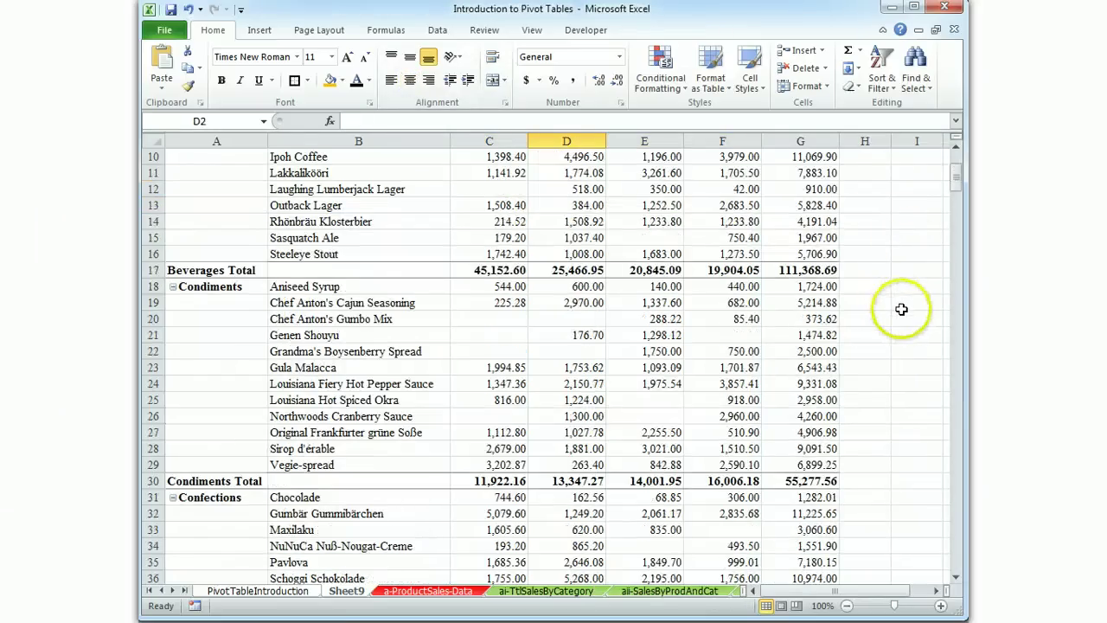
scroll(901, 308, down, 3)
scroll(904, 329, down, 16)
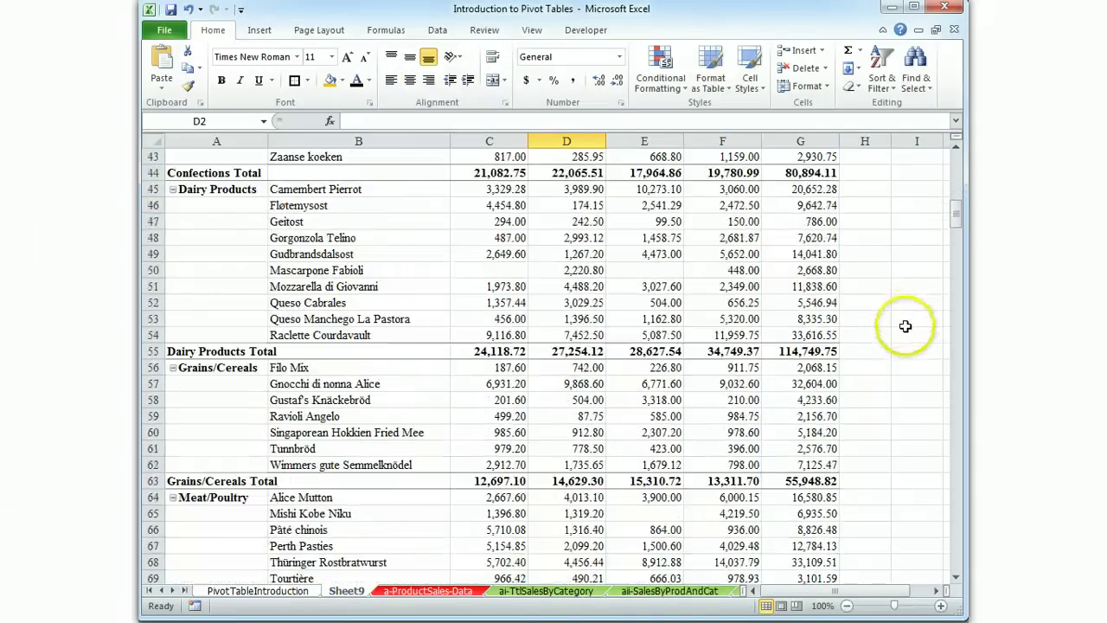
scroll(900, 341, down, 2)
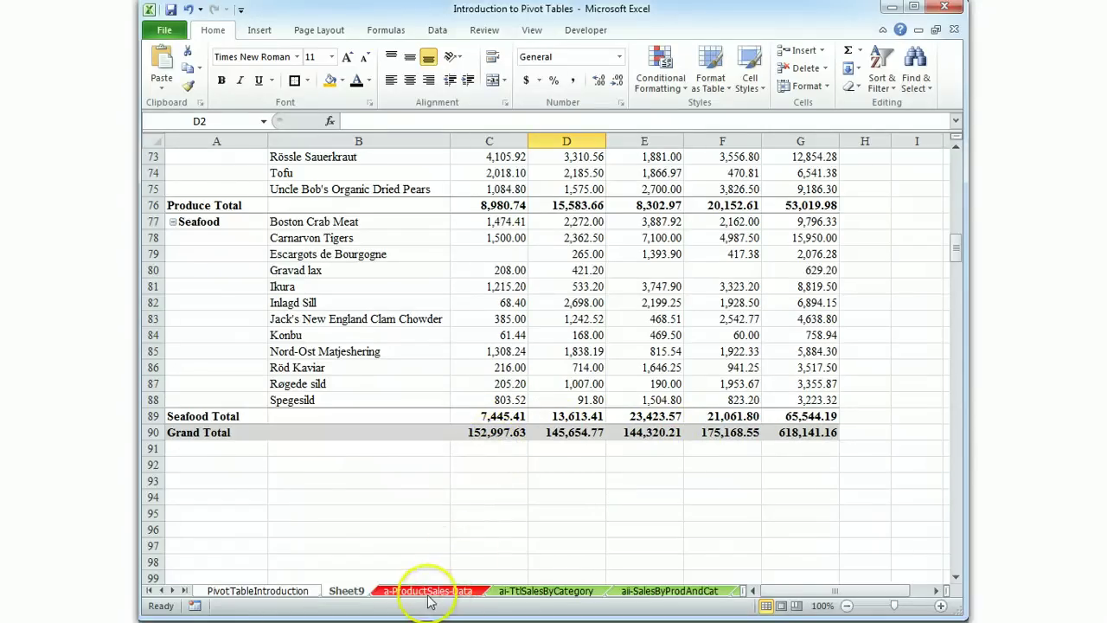
Switch to the aiv-ProductSalesByQtr sheet.
click(173, 589)
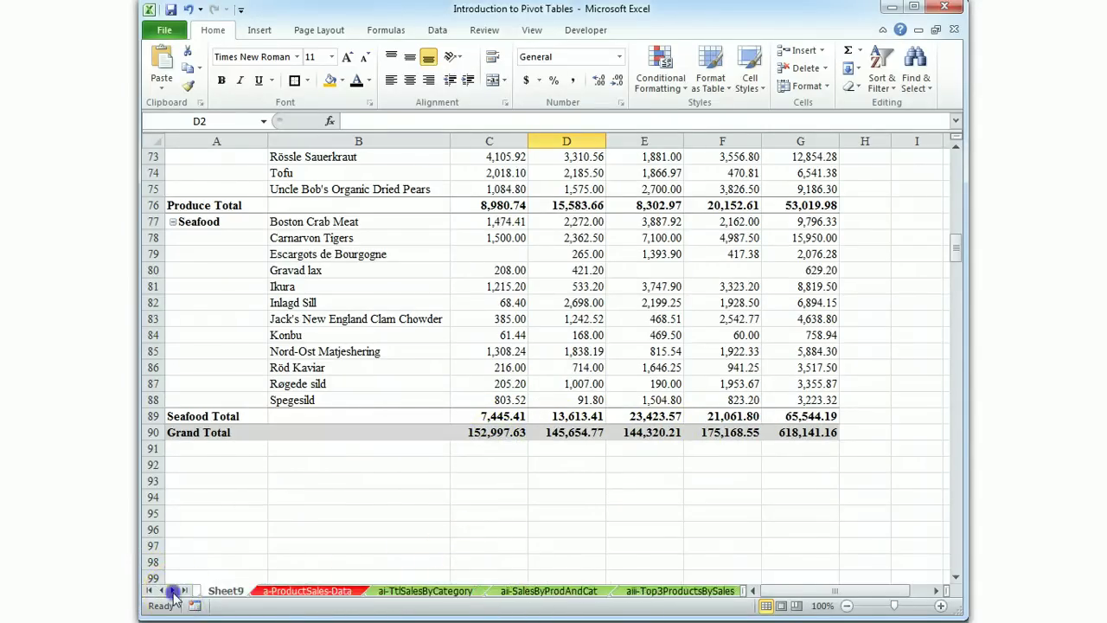
click(173, 590)
click(173, 590)
click(173, 590)
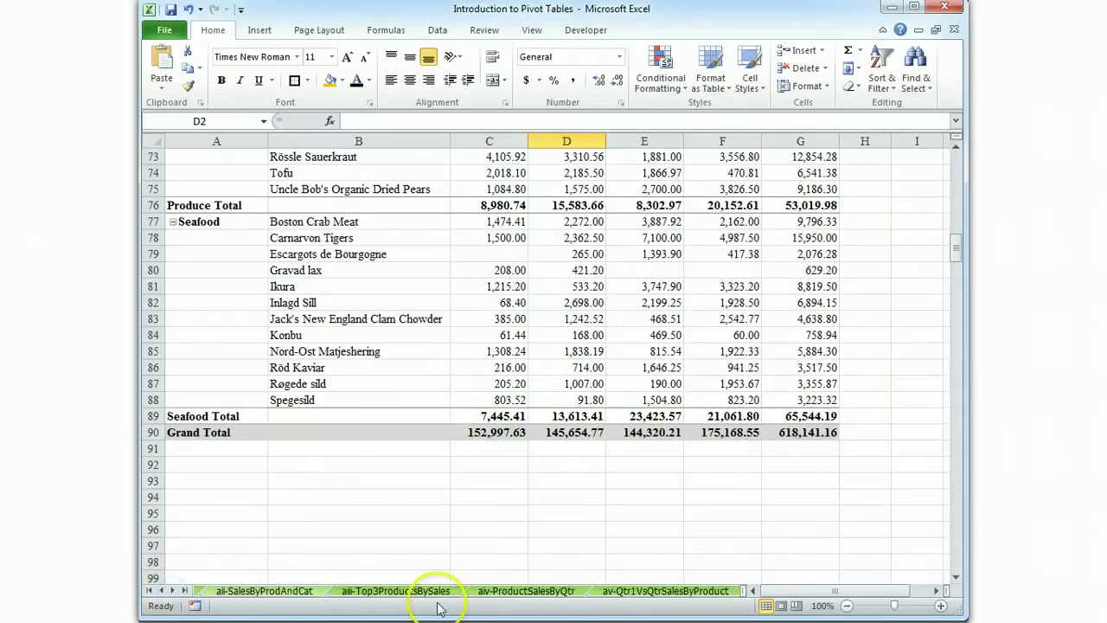
click(497, 591)
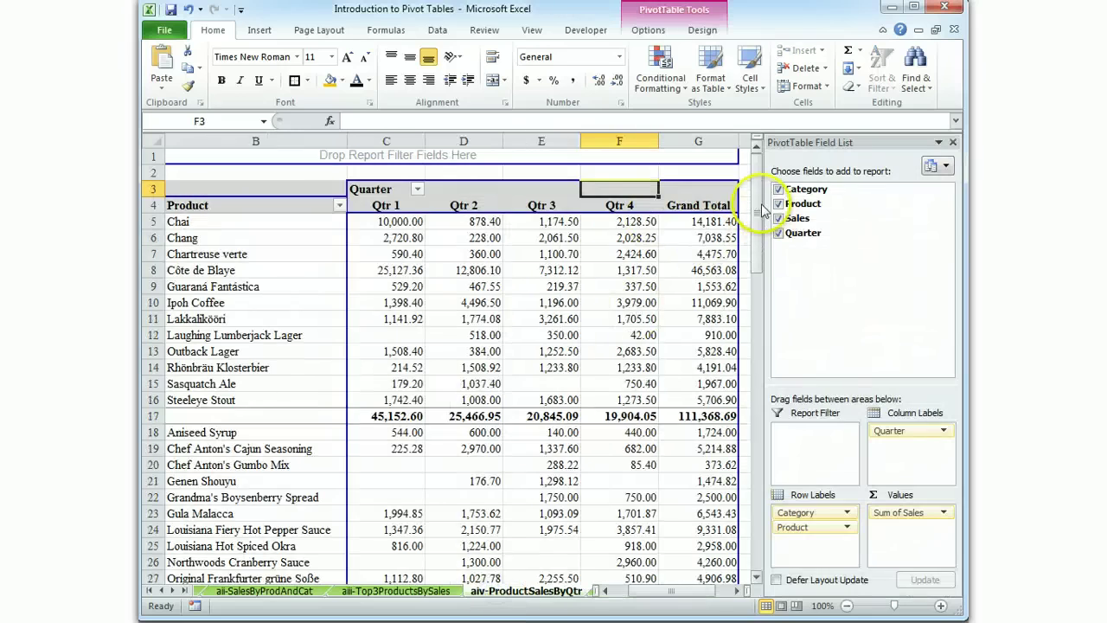
Scroll through its pivot table to compare totals such as Seafood Qtr 3.
drag(758, 204, 758, 510)
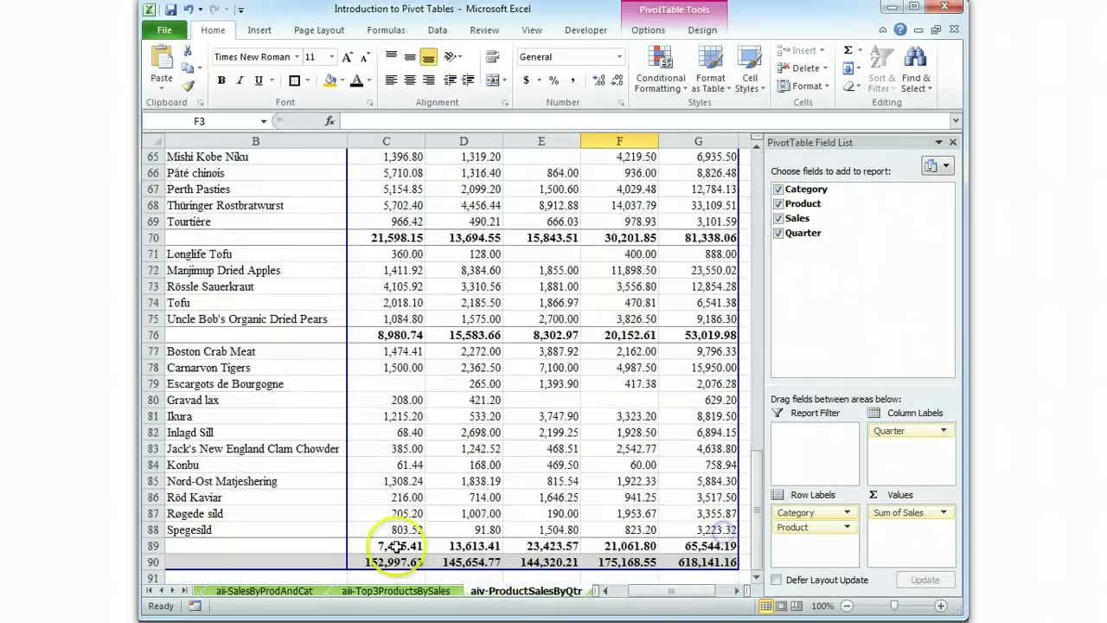
mouse_move(517, 545)
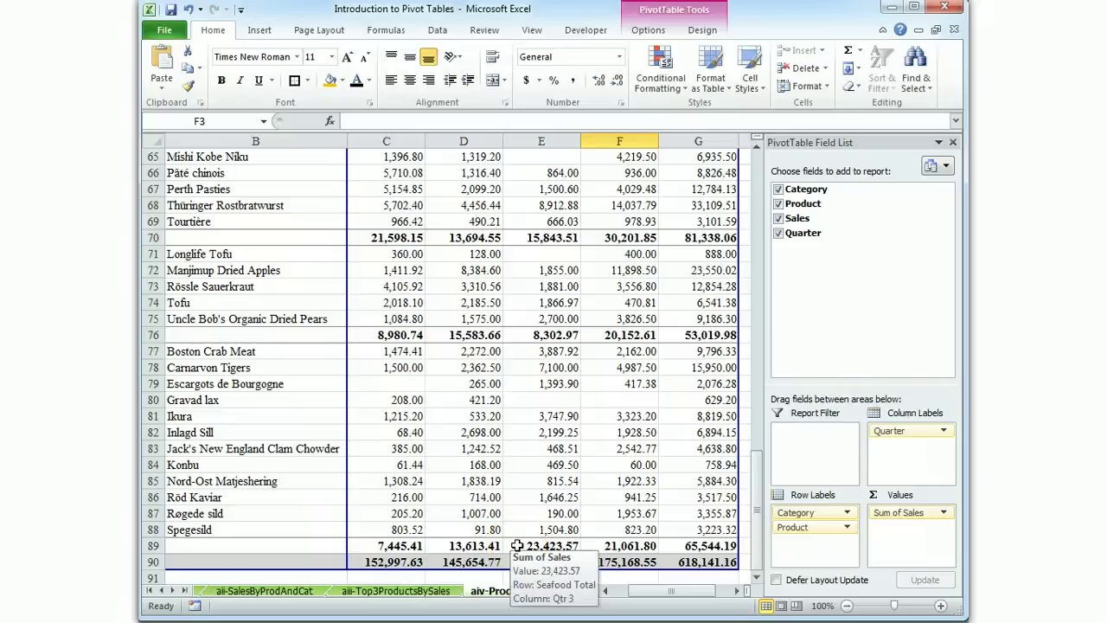
drag(757, 510, 731, 169)
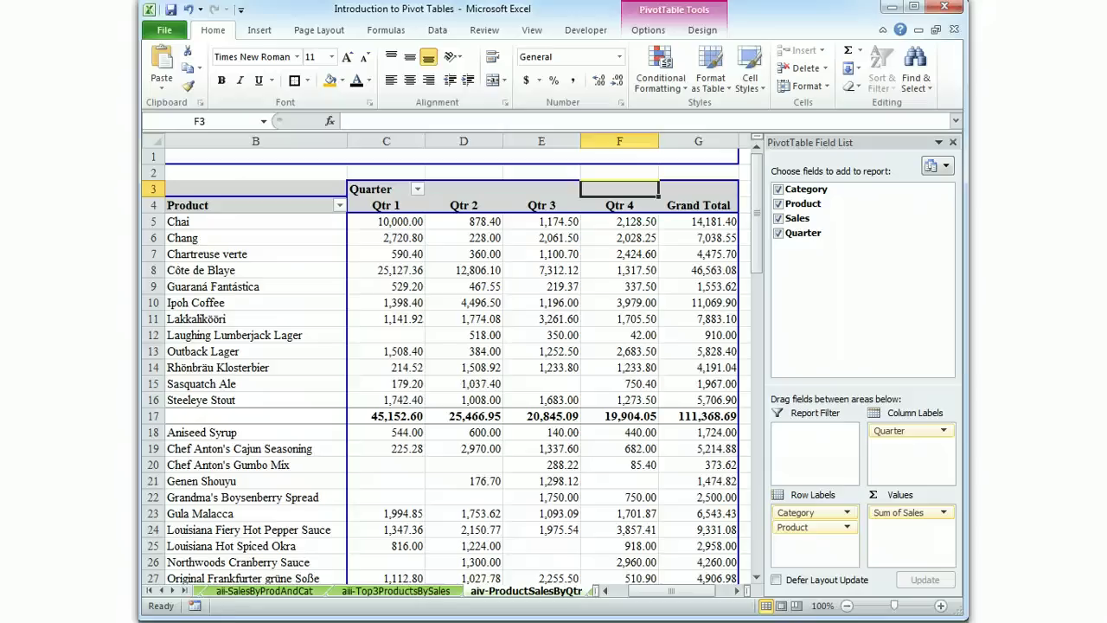
Go back to Sheet9 and scroll to the top of its pivot table.
click(151, 589)
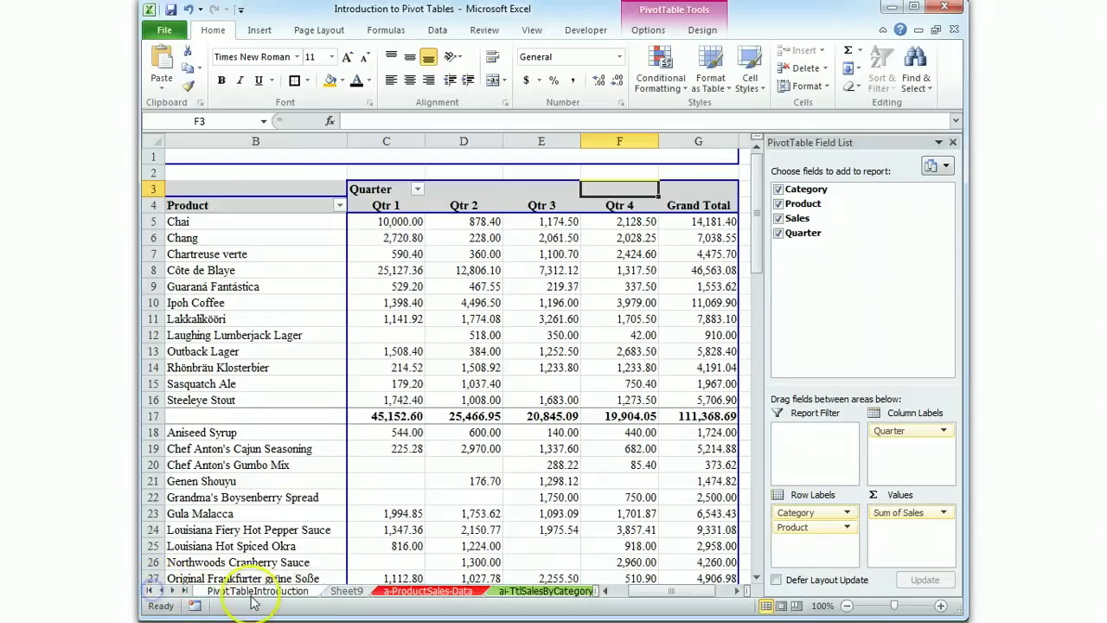
click(346, 591)
scroll(766, 446, up, 20)
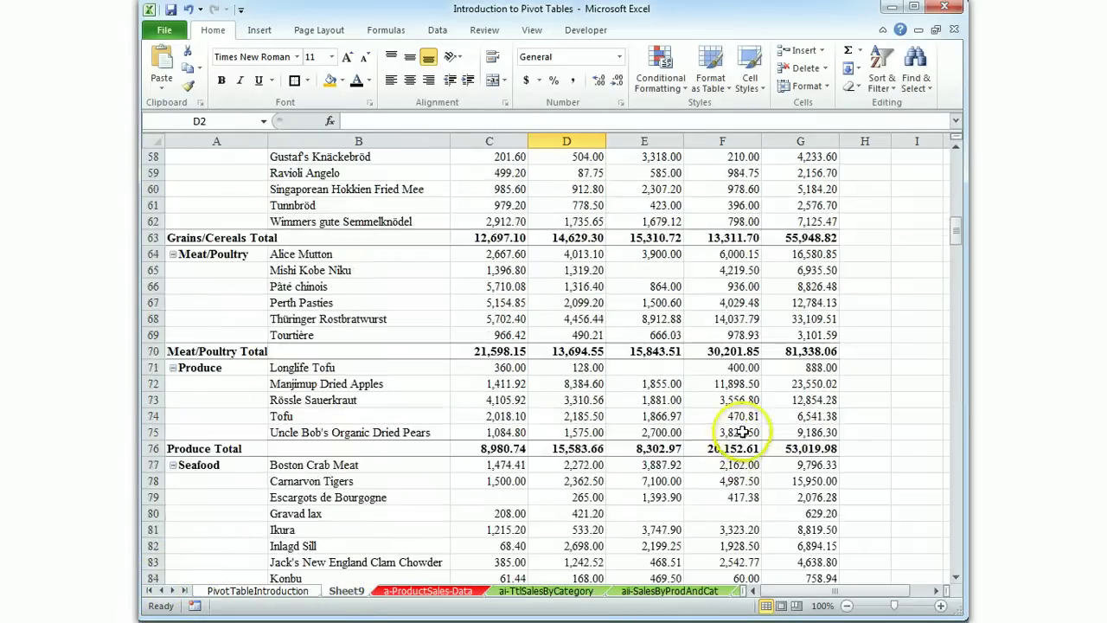
scroll(856, 357, up, 2)
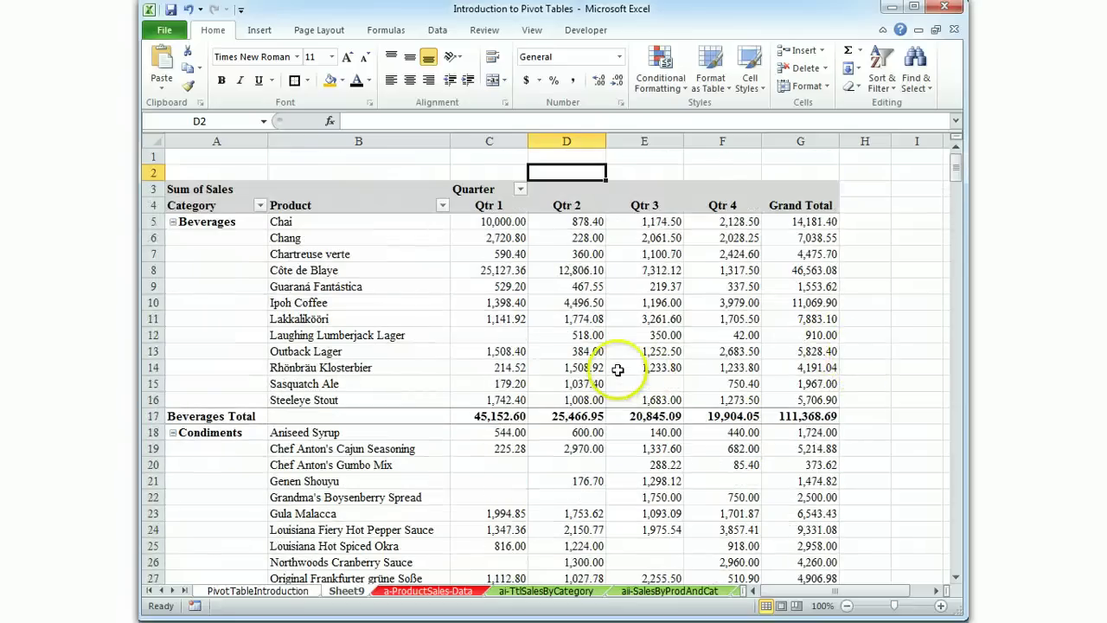
Move Product briefly to Column Labels, then back under Category in Row Labels.
click(509, 224)
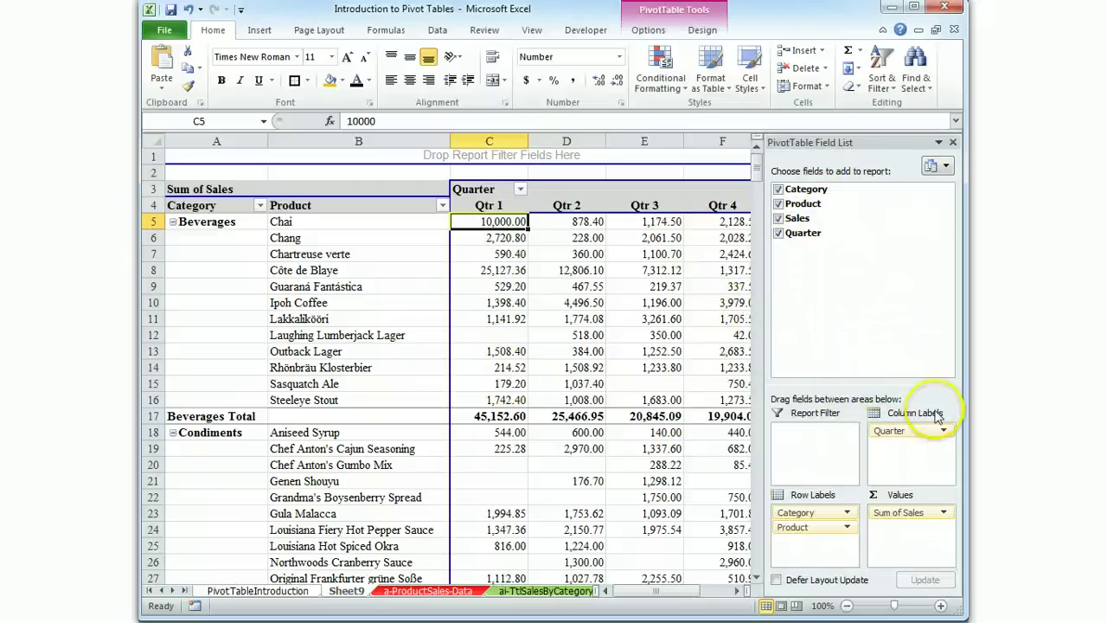
drag(930, 432, 893, 460)
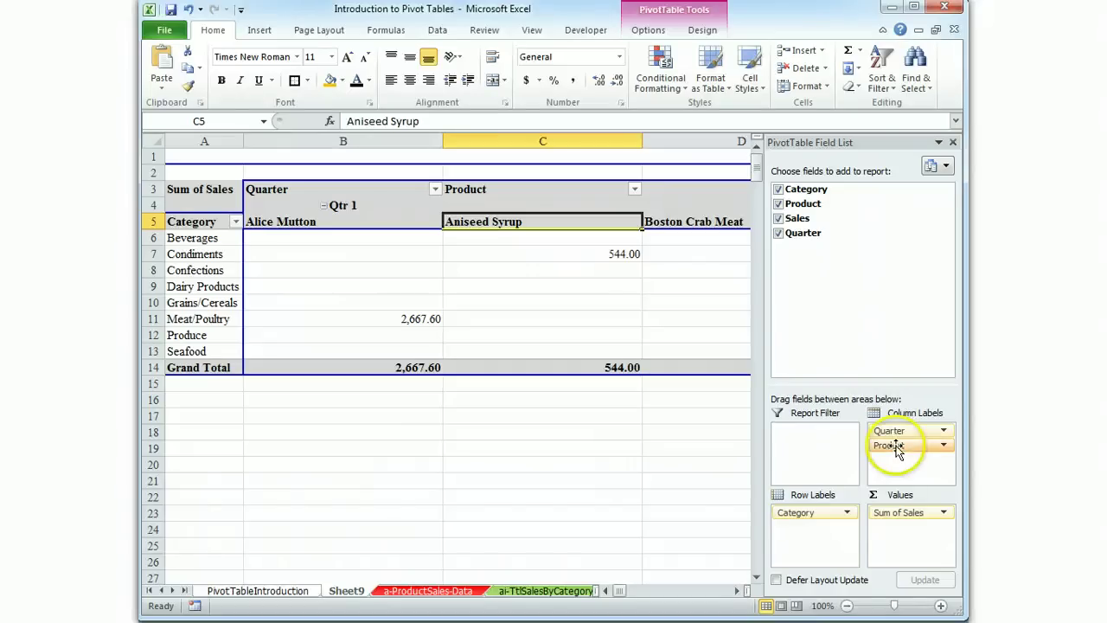
drag(897, 451, 817, 537)
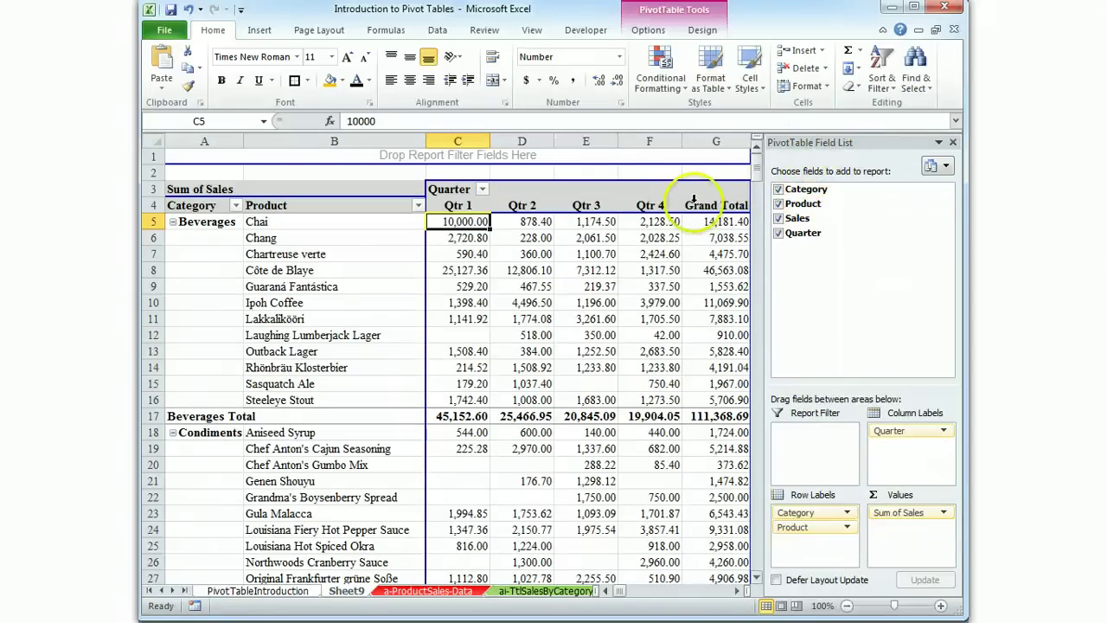
Widen column A to about 20.43, then select columns C through G.
click(656, 173)
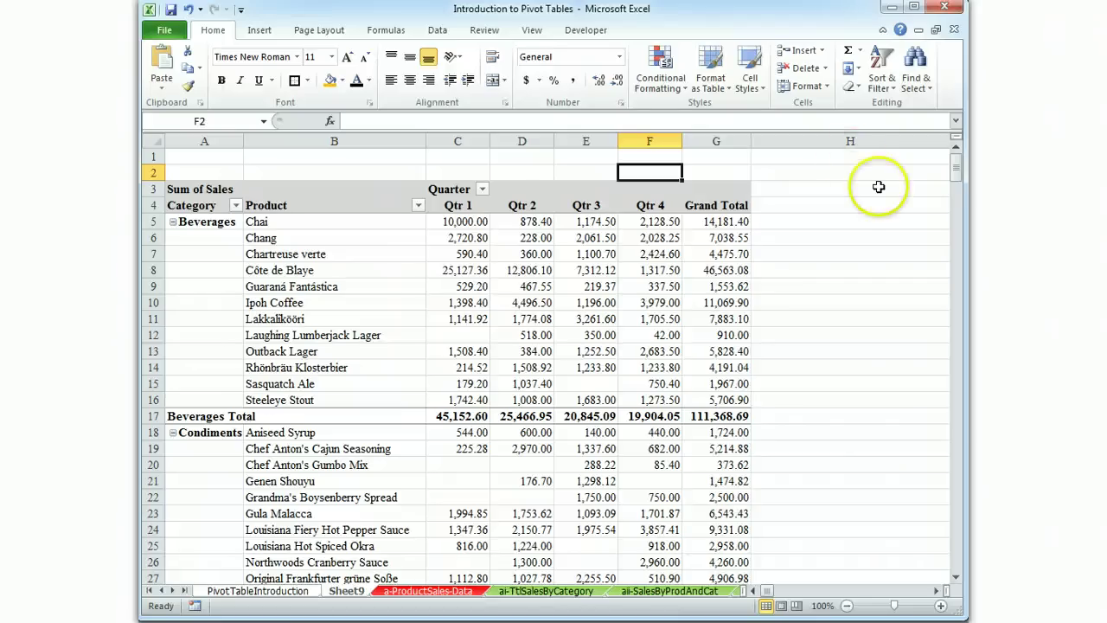
drag(955, 170, 951, 211)
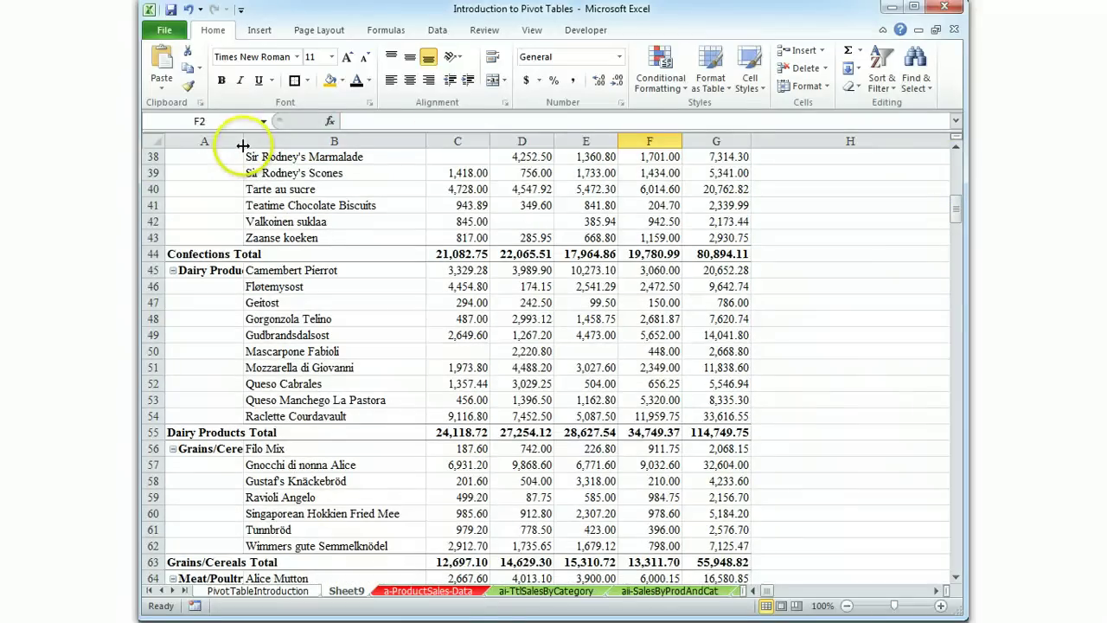
drag(243, 140, 284, 140)
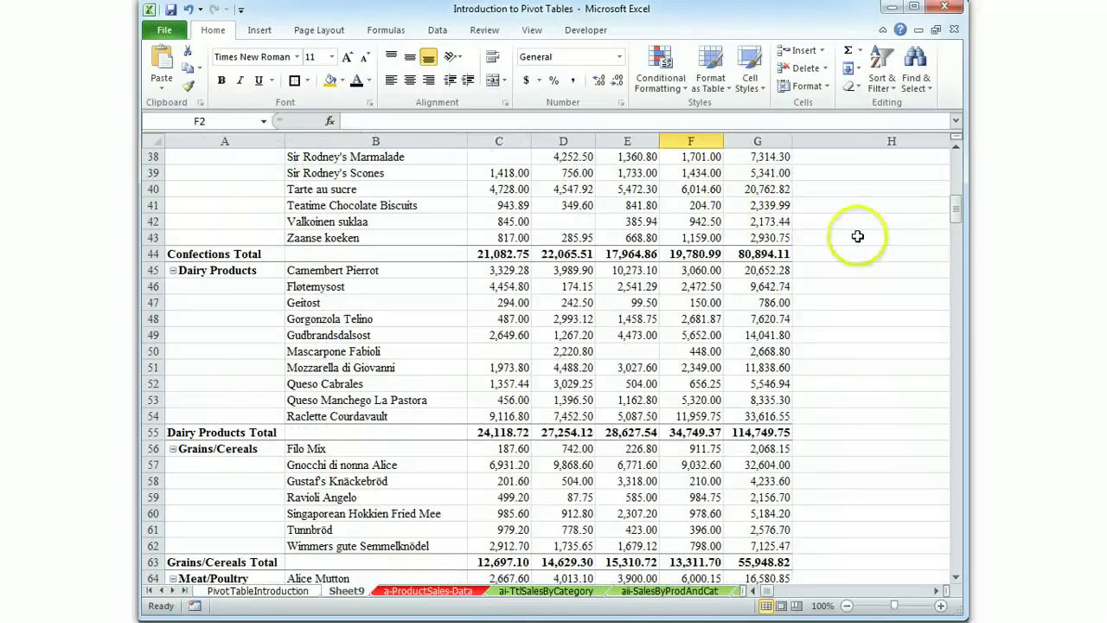
drag(524, 140, 752, 140)
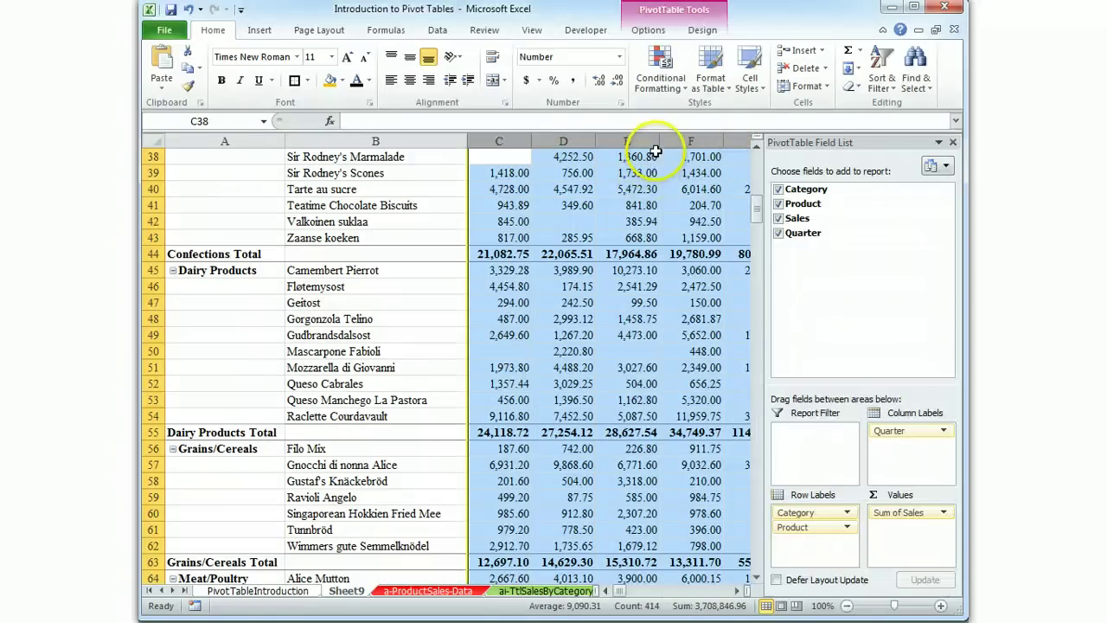
Widen the Qtr 1 through Grand Total columns to width 13, then reselect cell B2.
right_click(656, 152)
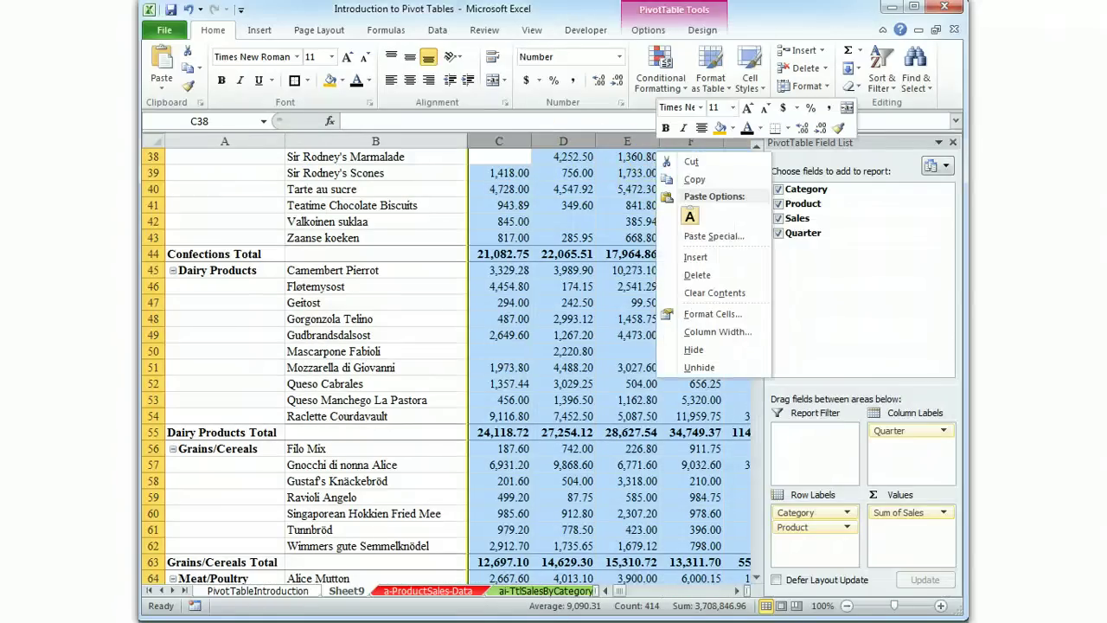
click(704, 334)
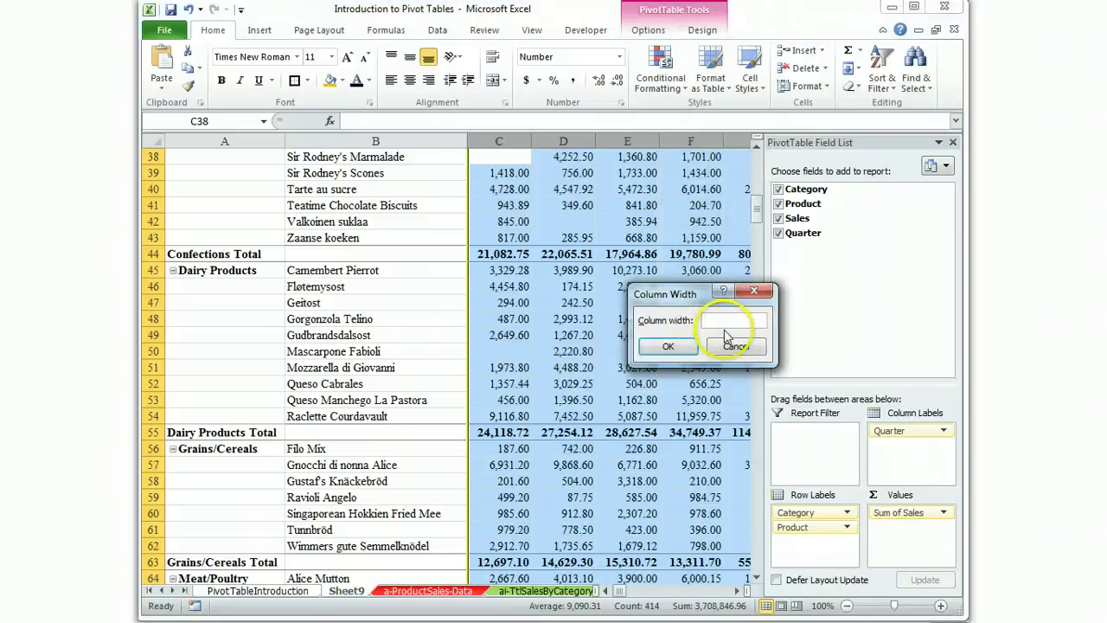
text(13)
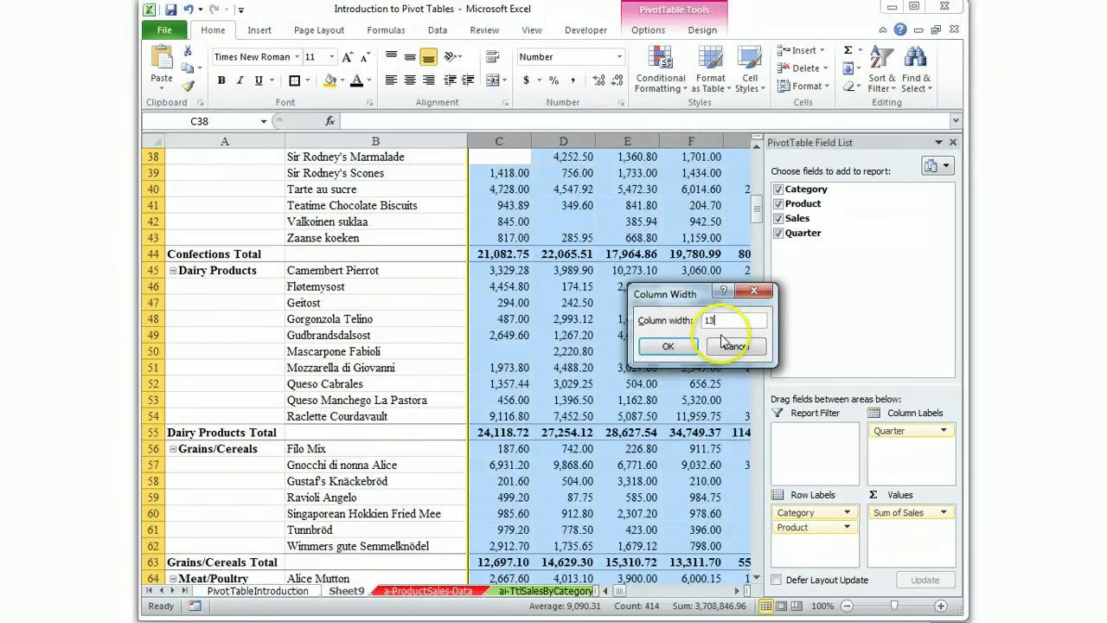
click(668, 345)
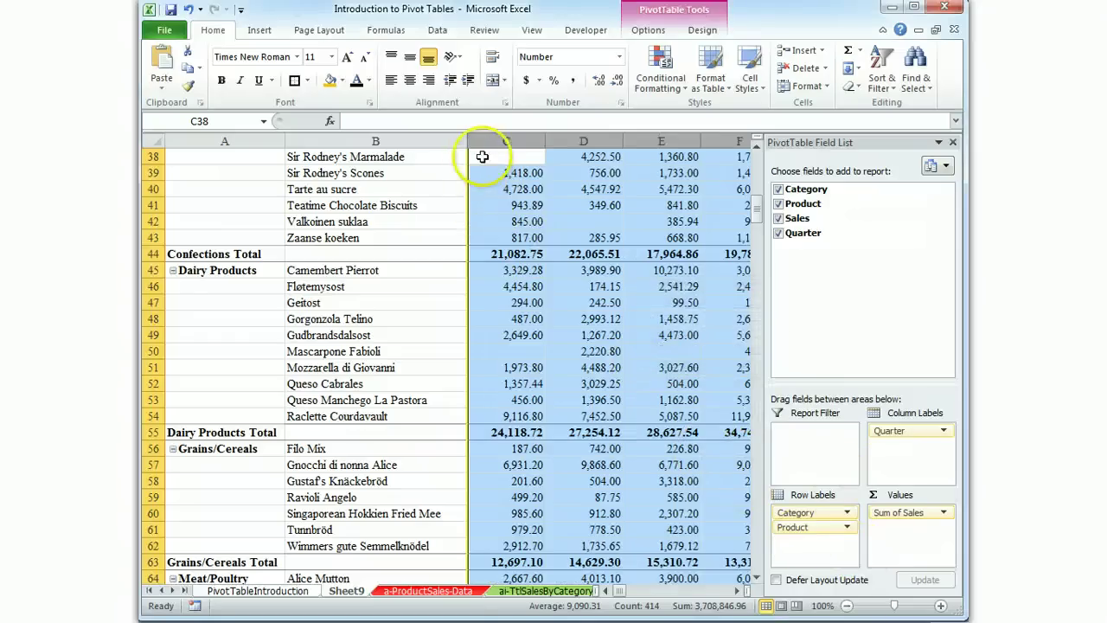
scroll(482, 157, up, 12)
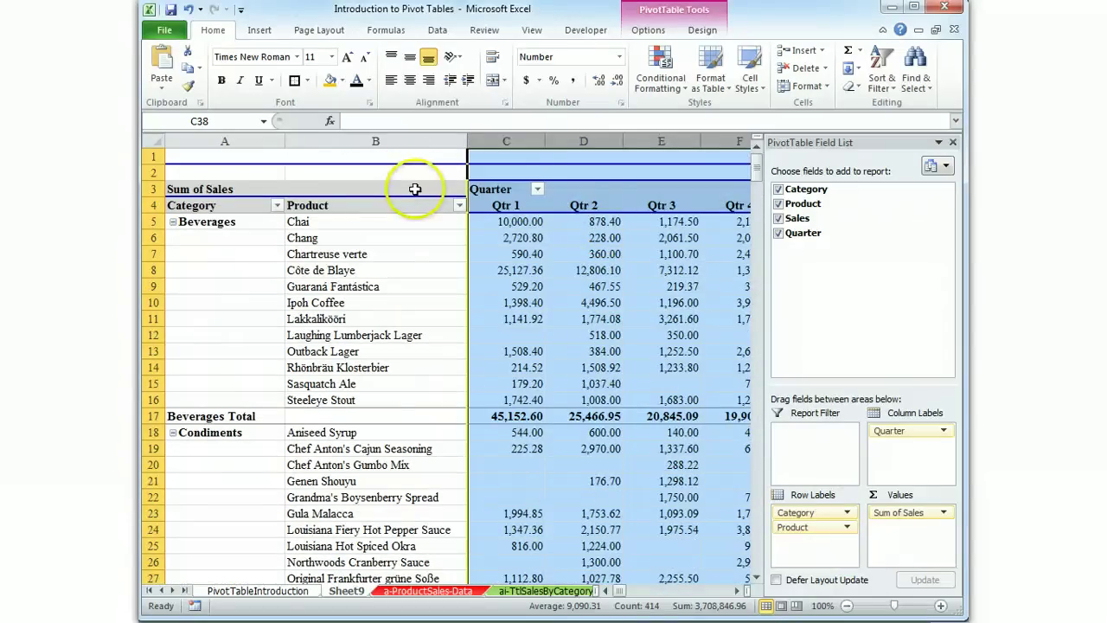
click(412, 173)
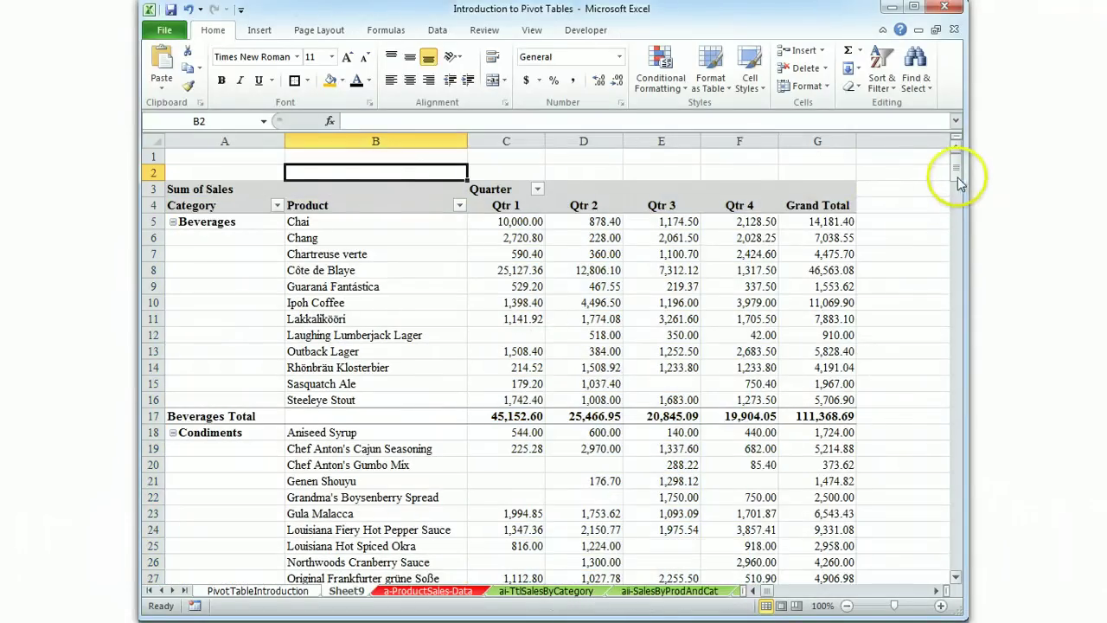